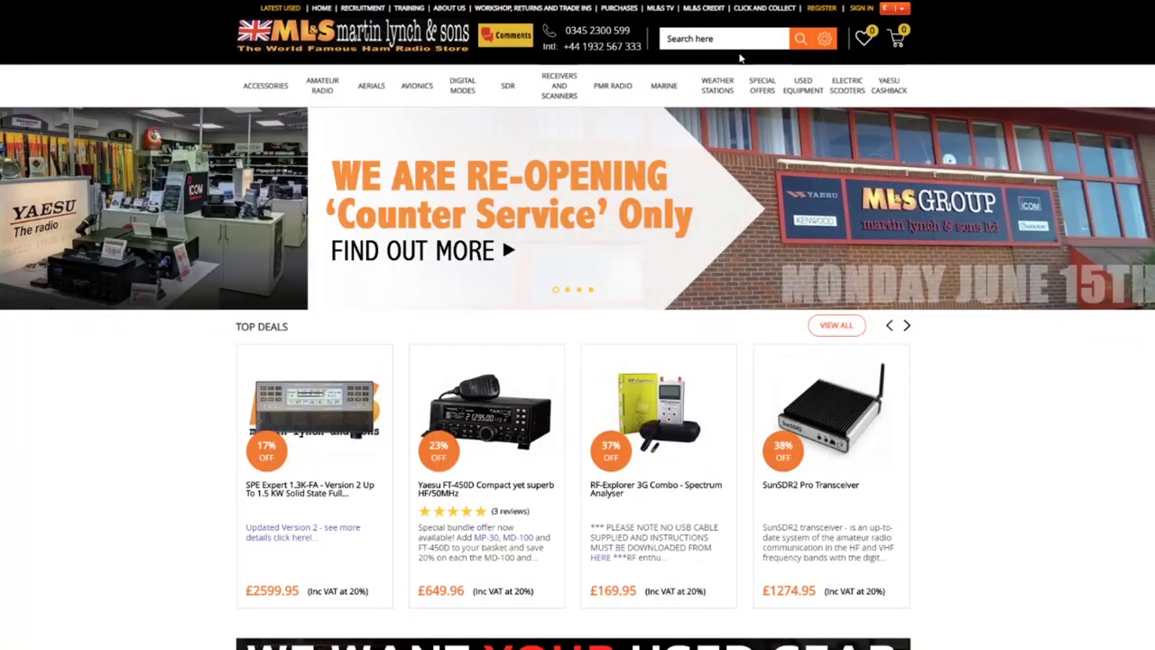
Search the radio store for "sun sdr dx" and view the Expert Electronics SunSDR2-DX transceiver's product page and photo
left_click(738, 41)
type("sun sdr dx")
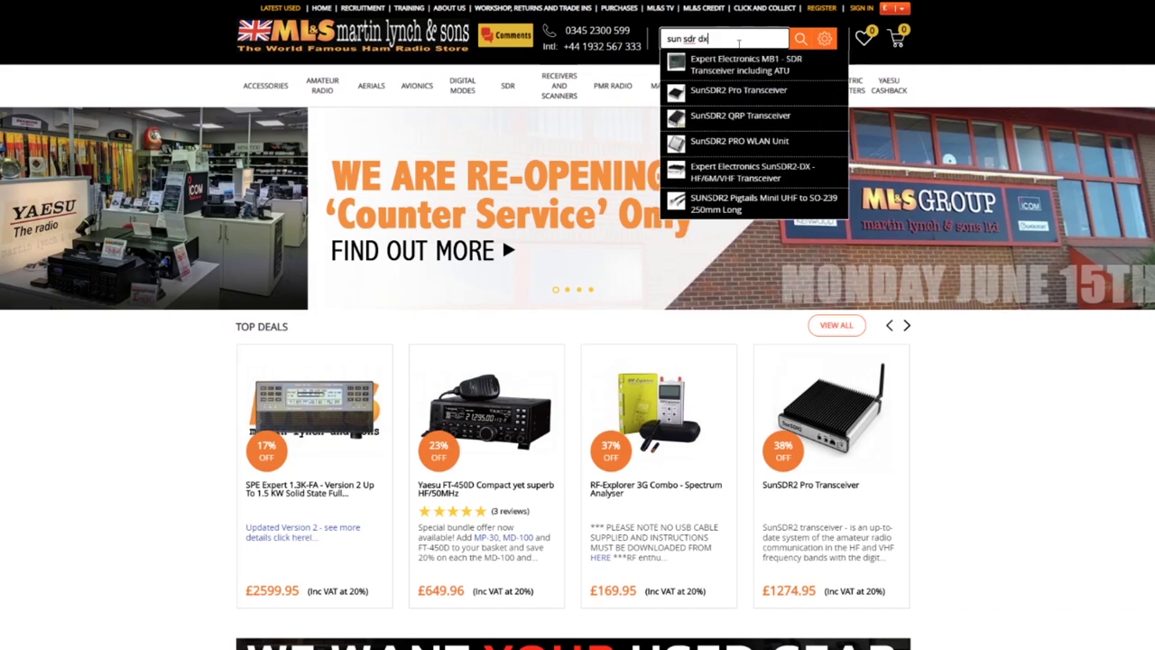
left_click(740, 61)
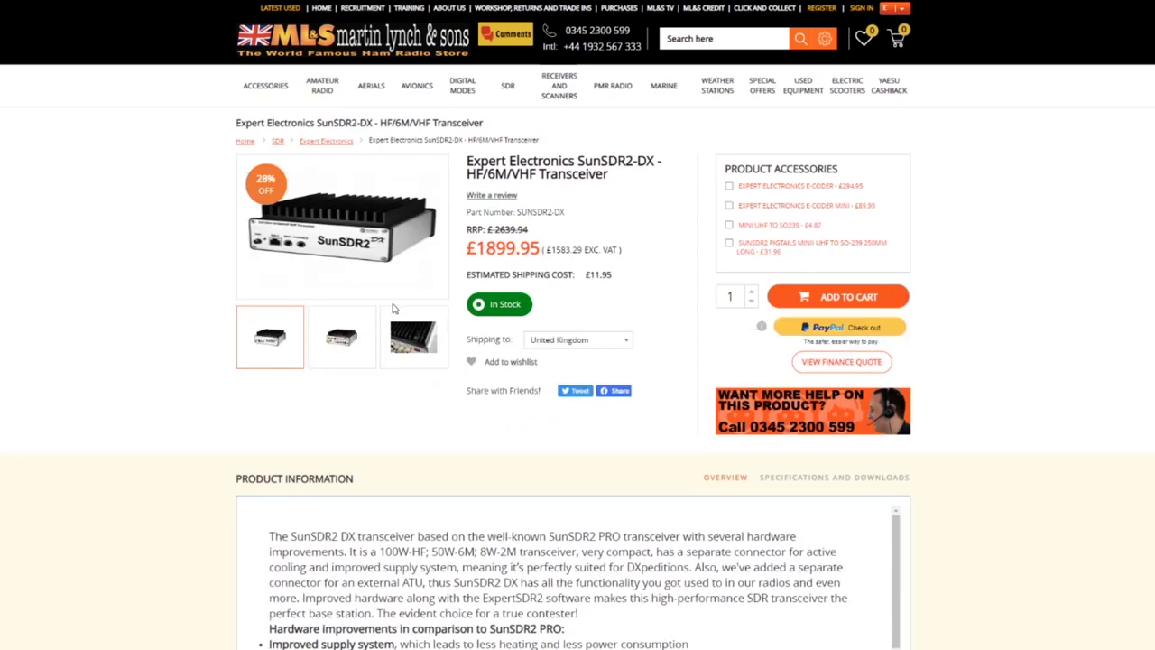
left_click(417, 249)
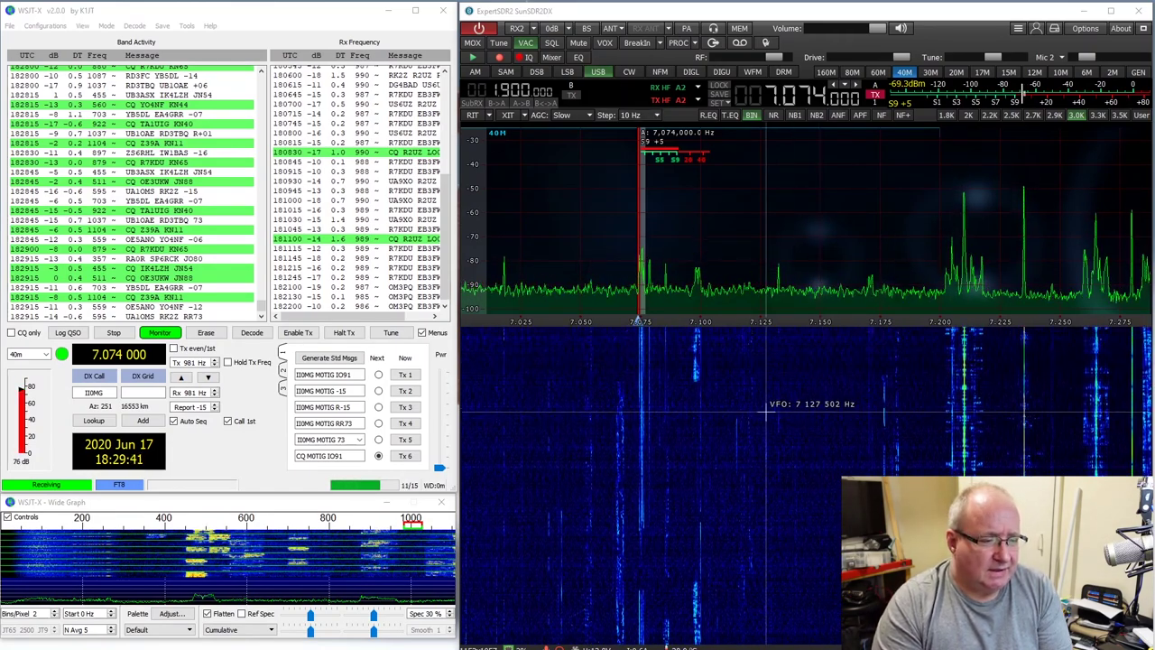
Switch to ExpertSDR2 and review the Device options, including the Expert power correction and IP address settings
left_click(1084, 29)
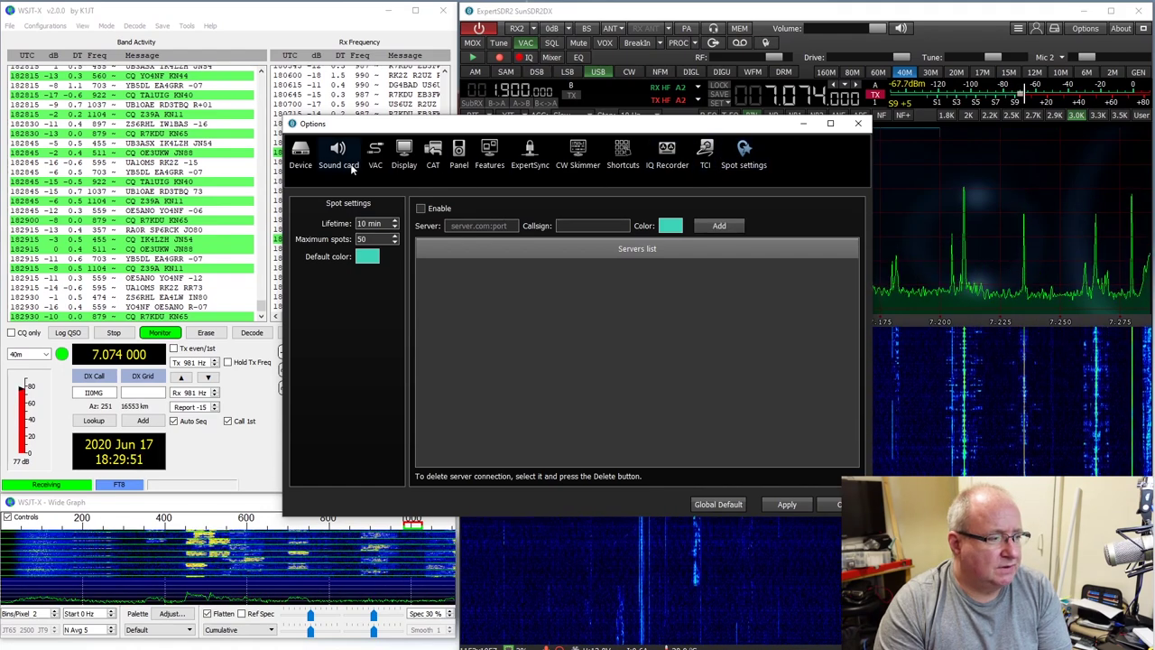
left_click(301, 156)
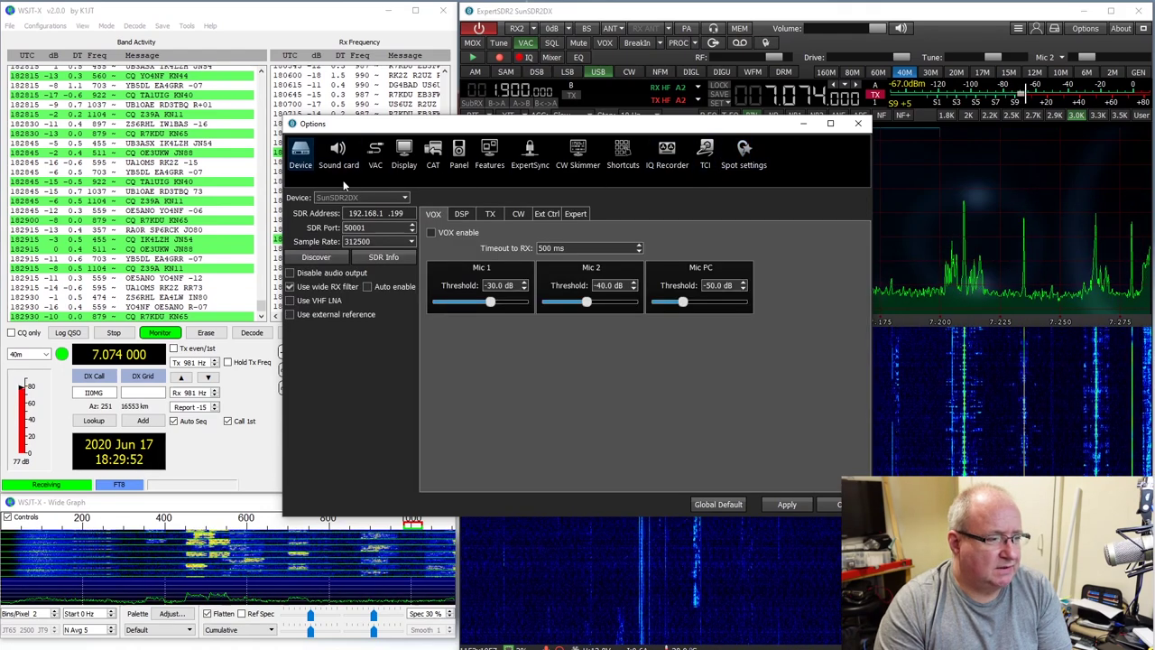
left_click(575, 214)
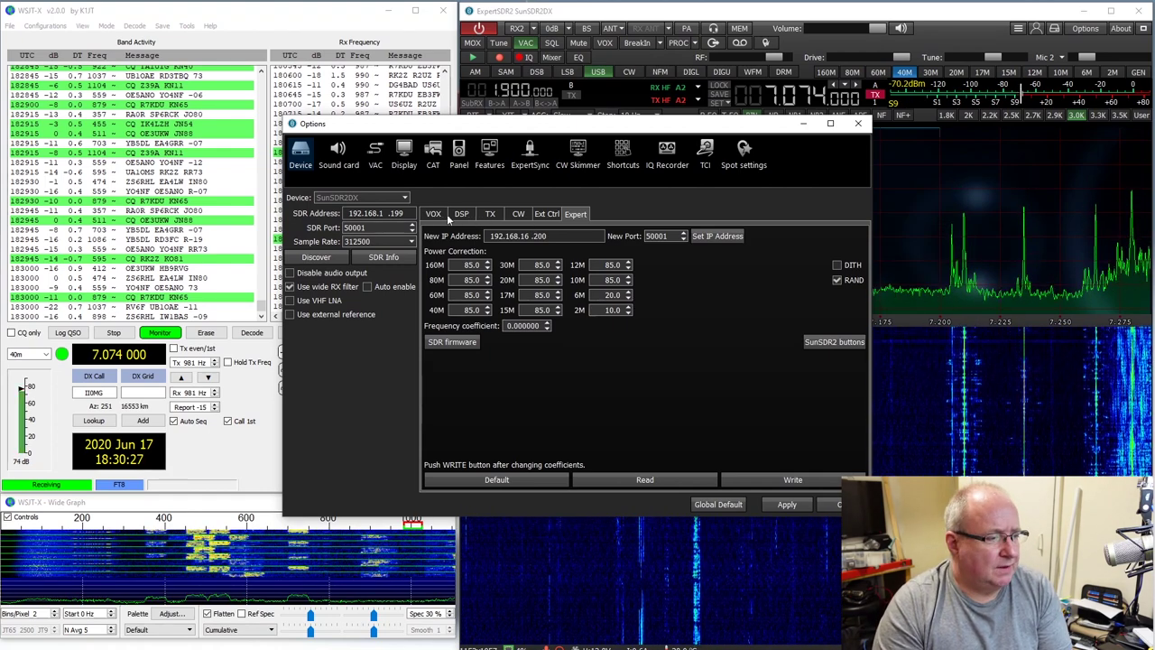
Review the sound card and line out options, including Channel 1, and the virtual audio cable (VAC) channel settings
left_click(339, 162)
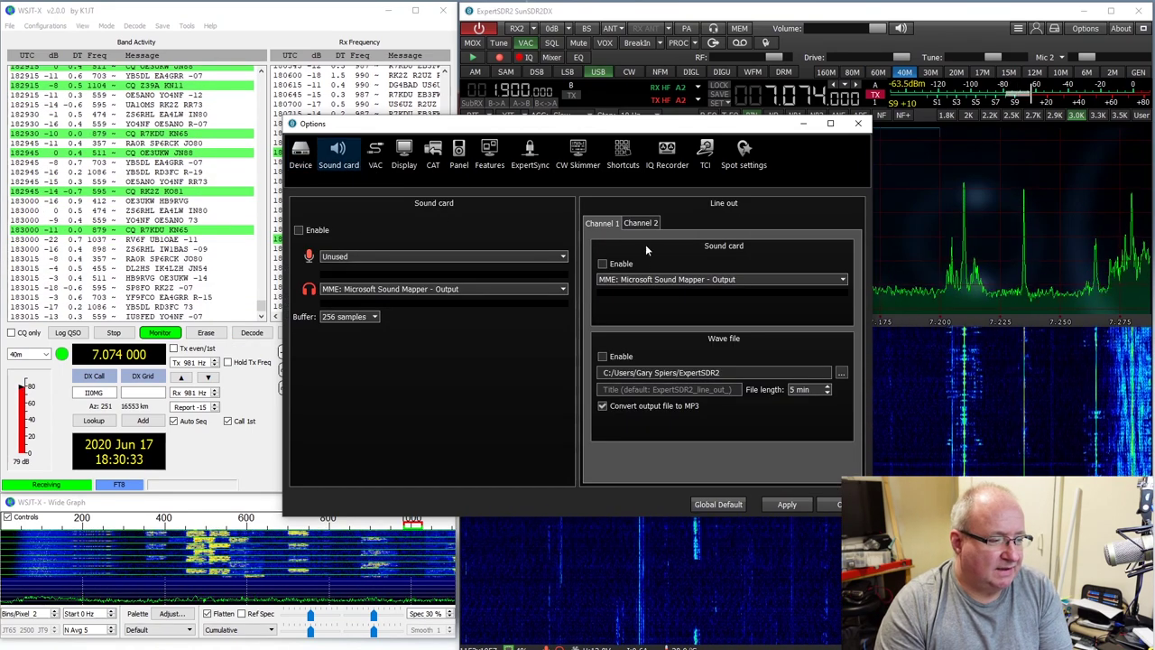
left_click(598, 223)
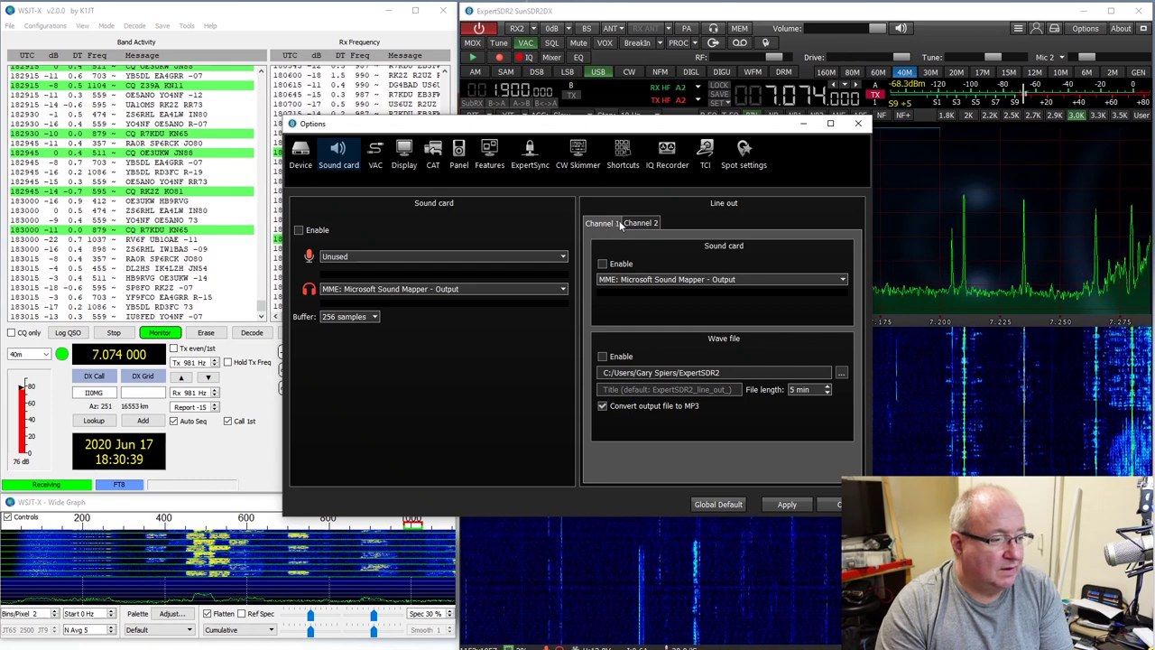
left_click(379, 161)
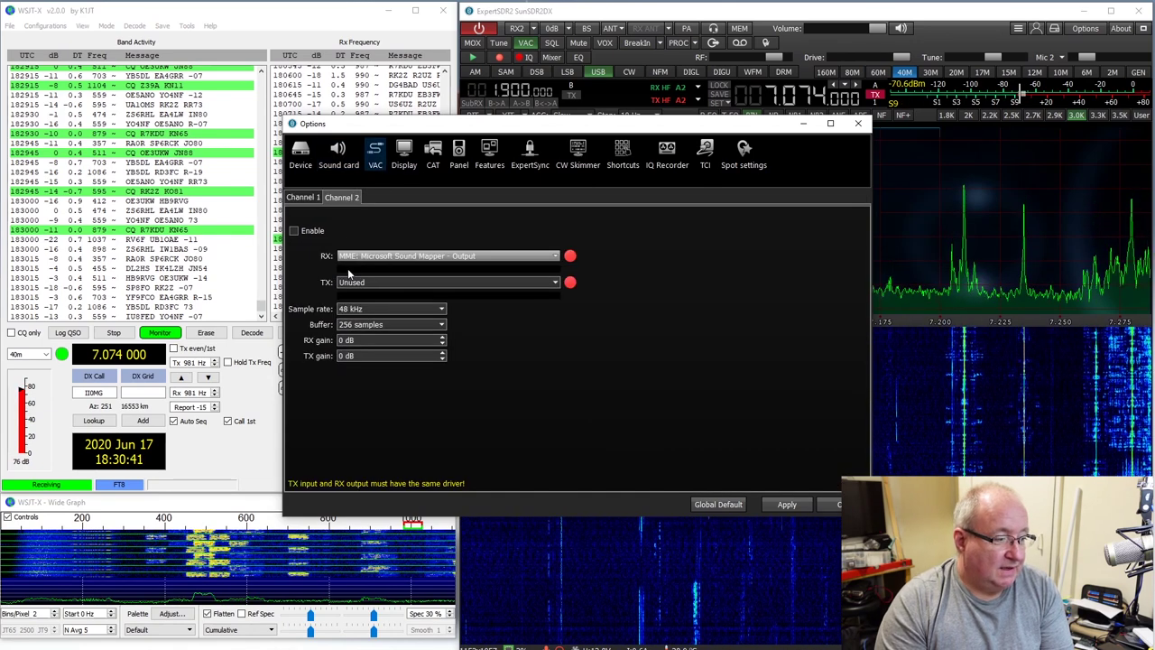
scroll(368, 257, "down", 2)
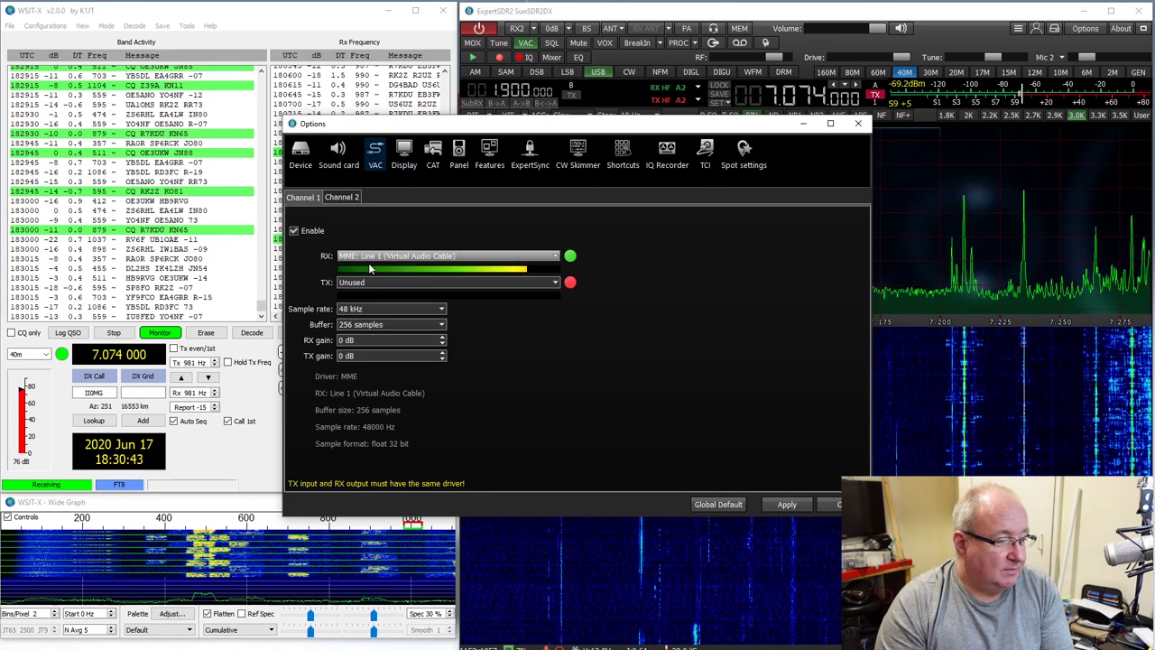
Review the display options for the power meter indicator choices and the main country, language and skin settings
left_click(406, 161)
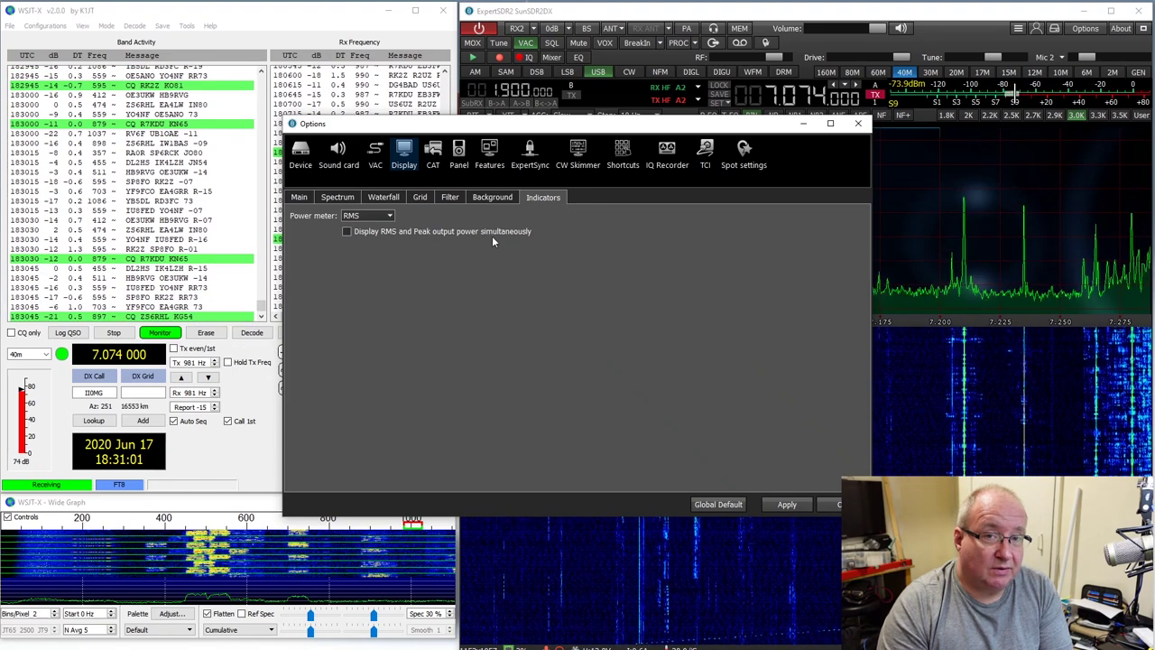
left_click(393, 219)
left_click(356, 238)
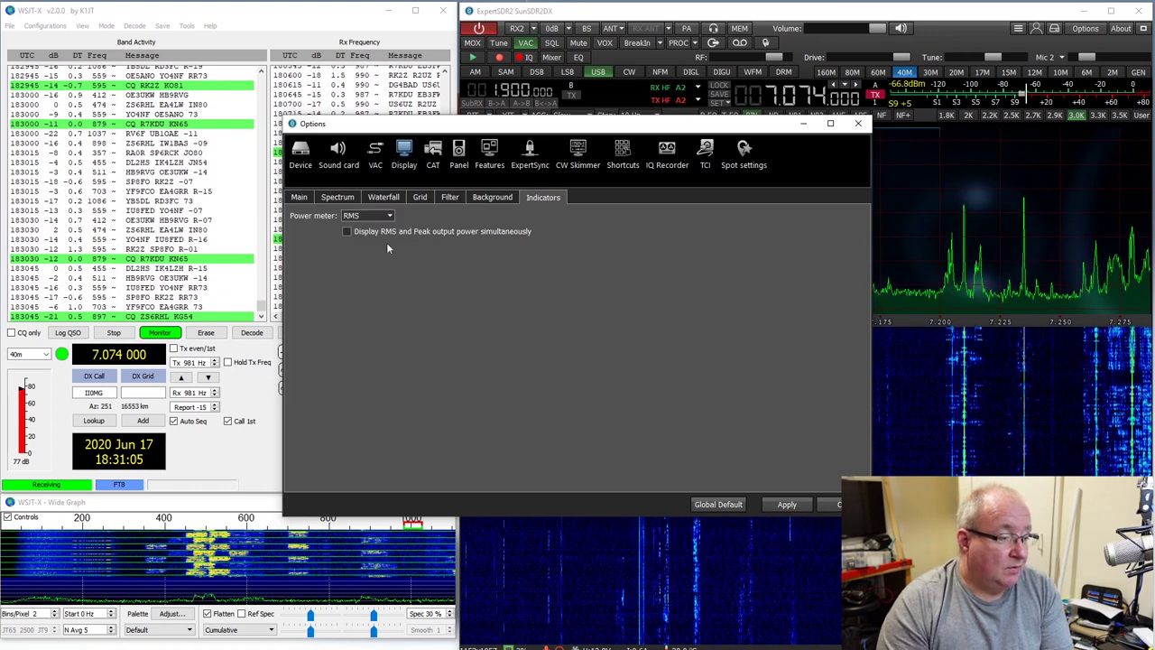
left_click(303, 199)
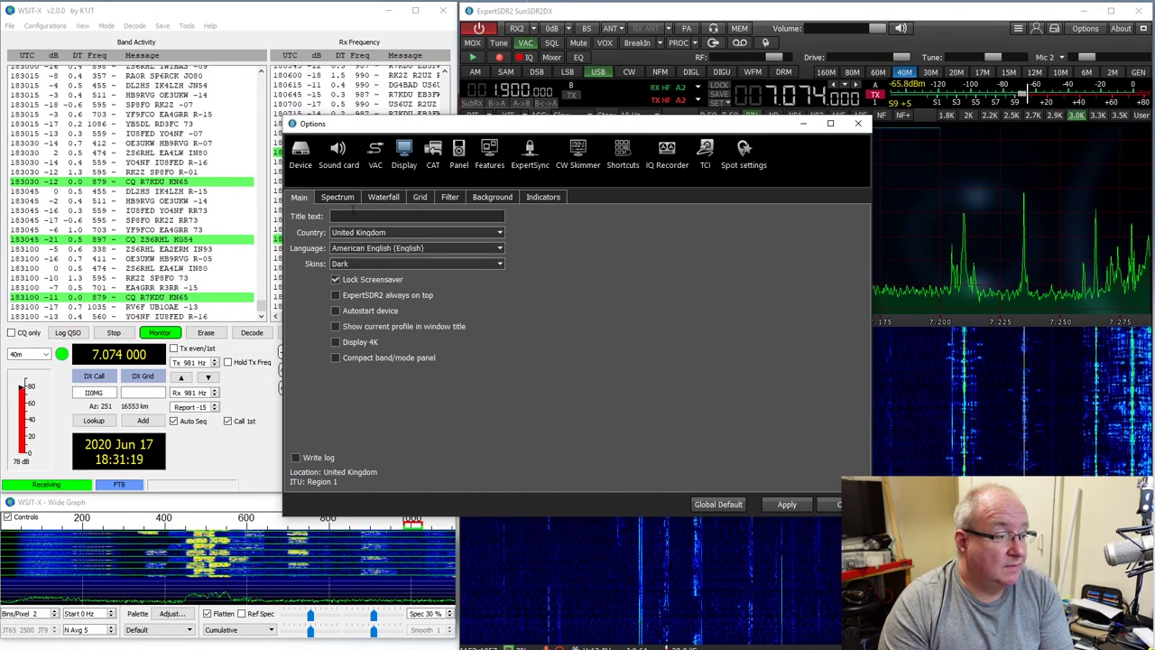
Set the spectrum display's FFT size to 16384
left_click(343, 197)
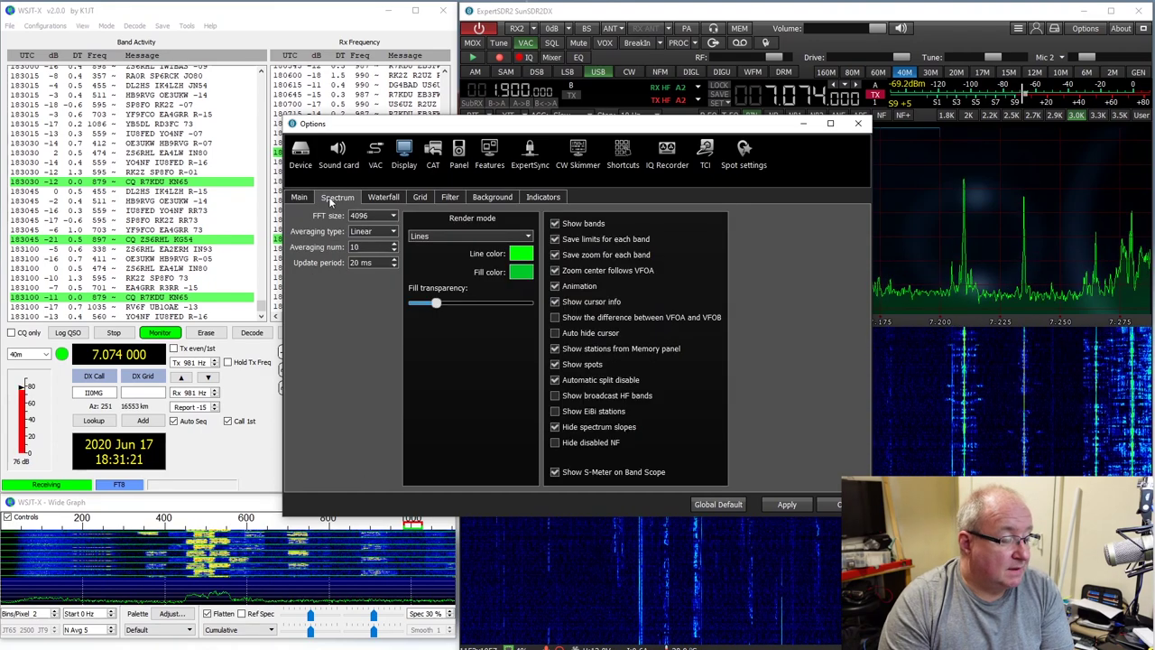
left_click(366, 220)
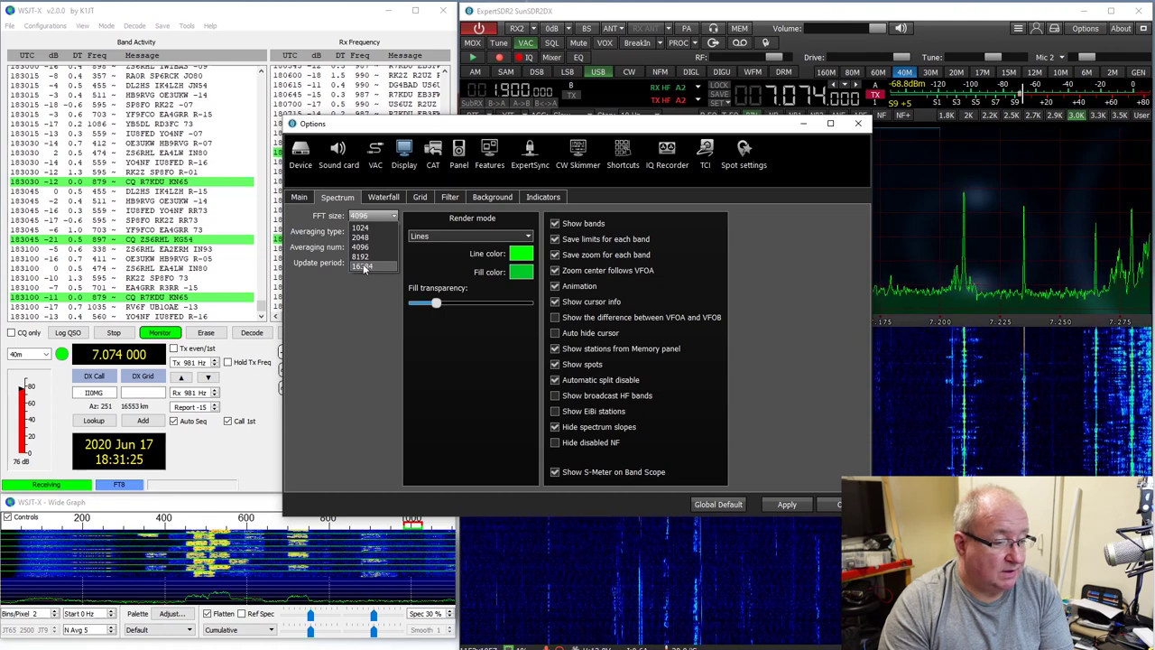
left_click(365, 267)
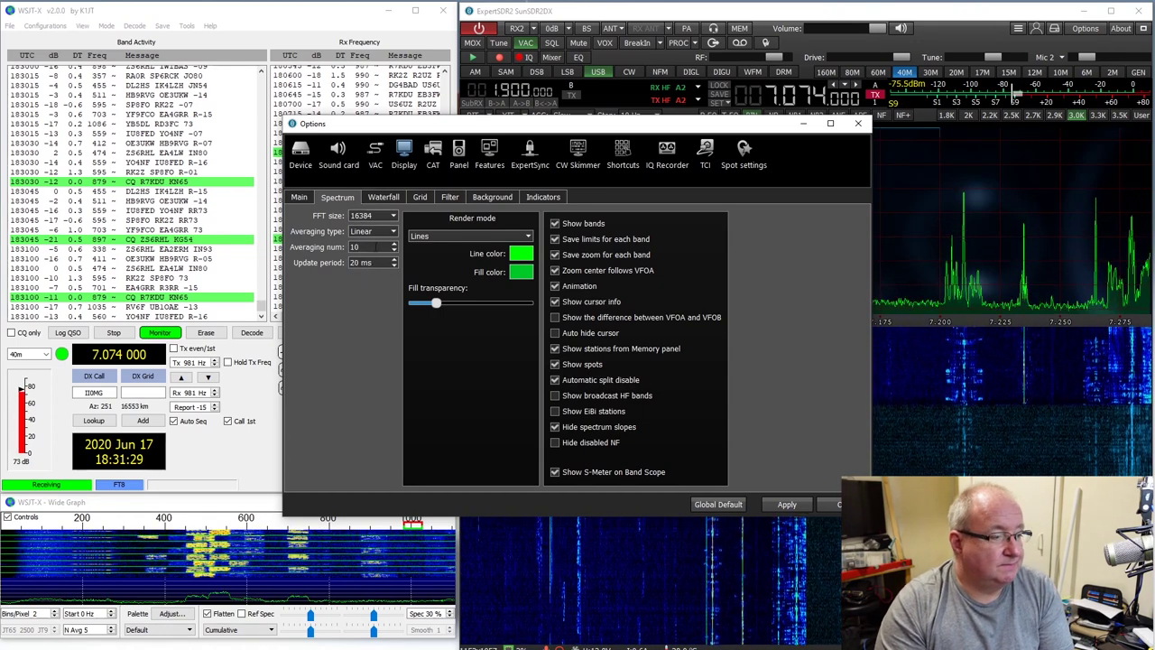
Try the Monochrome and Rainbow render modes for the waterfall display
left_click(383, 197)
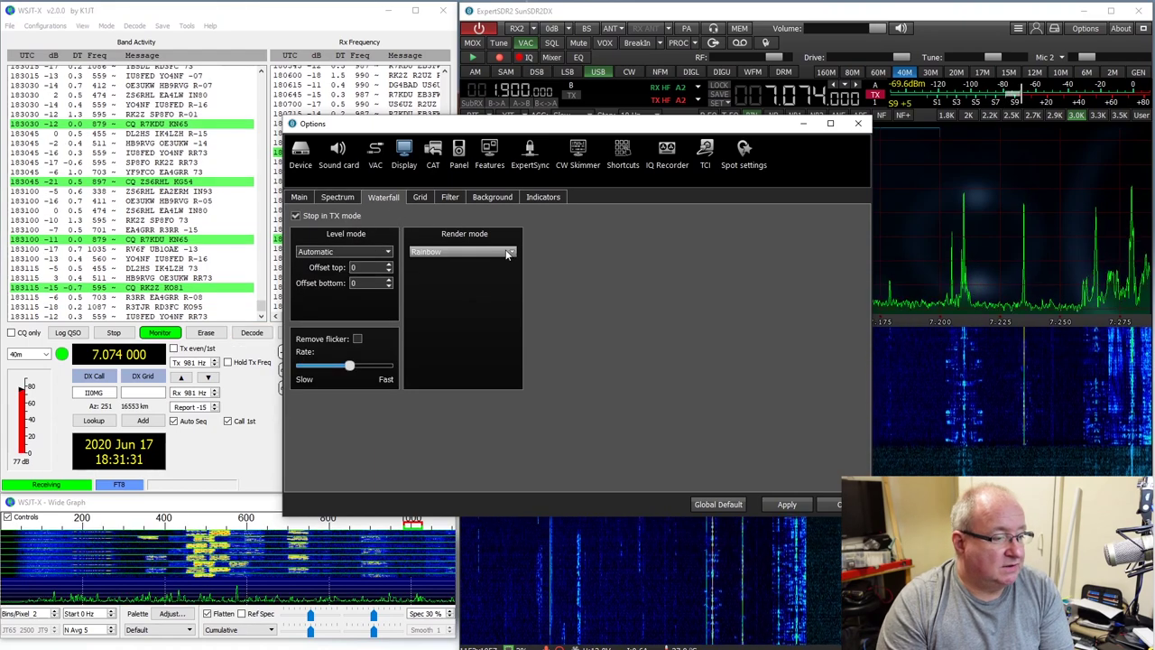
left_click(462, 252)
left_click(442, 263)
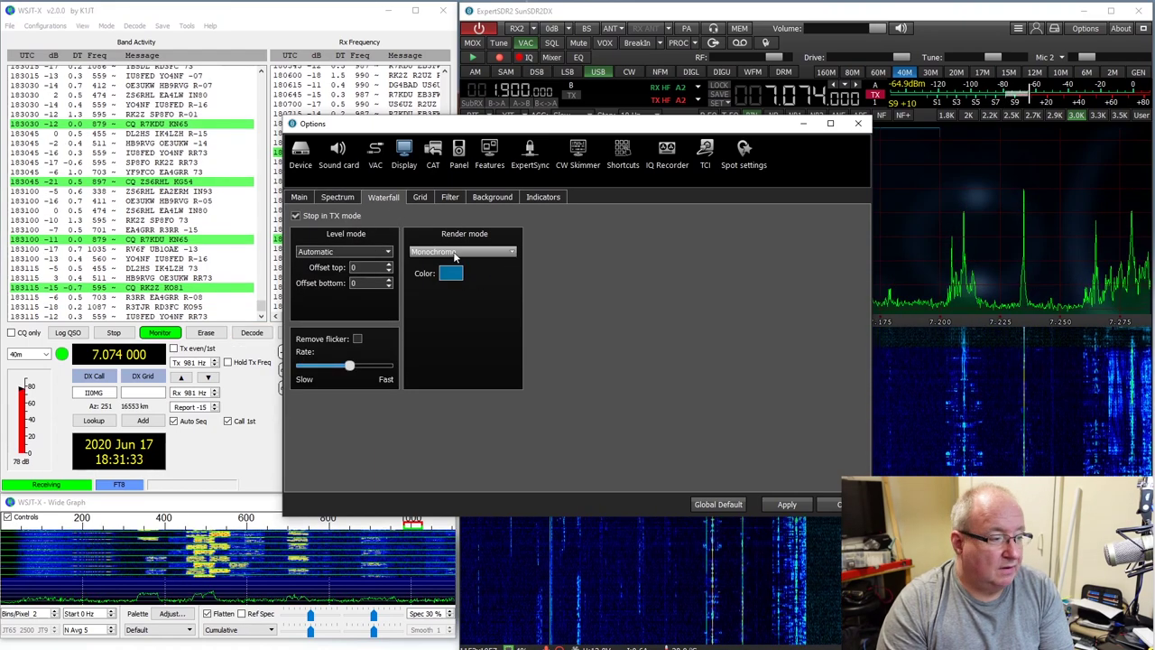
left_click(487, 252)
left_click(492, 273)
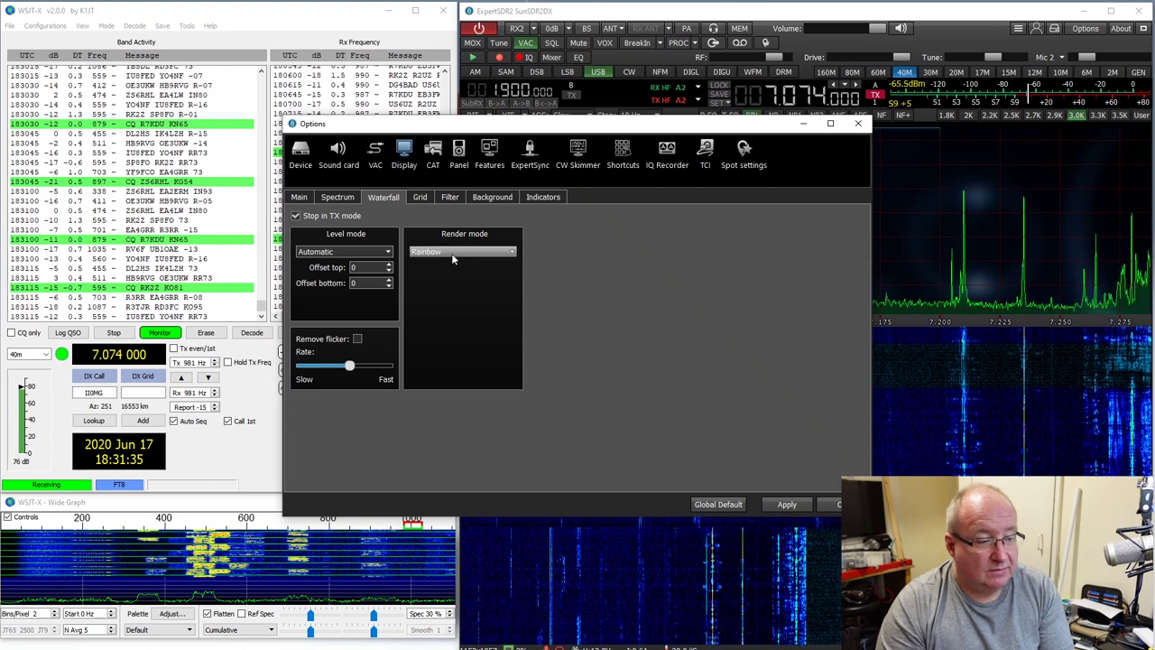
Set the waterfall render mode to Custom and shift the gradient's pink marker slightly toward the bright end
left_click(425, 252)
left_click(432, 285)
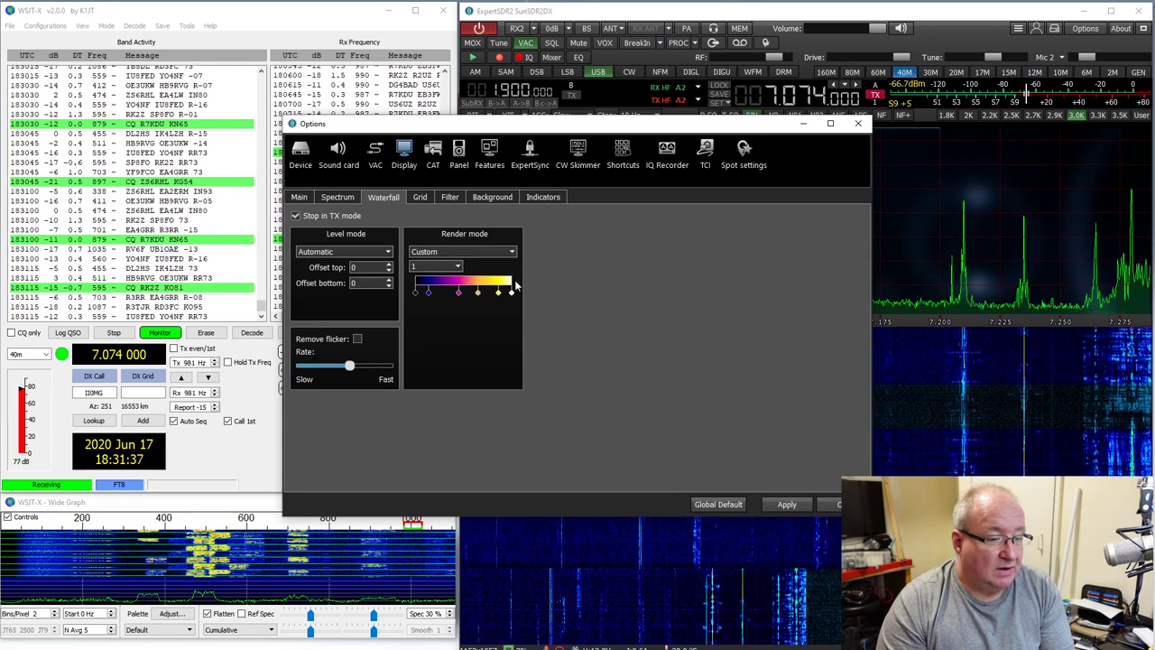
left_click(497, 293)
left_click_drag(498, 298, 462, 296)
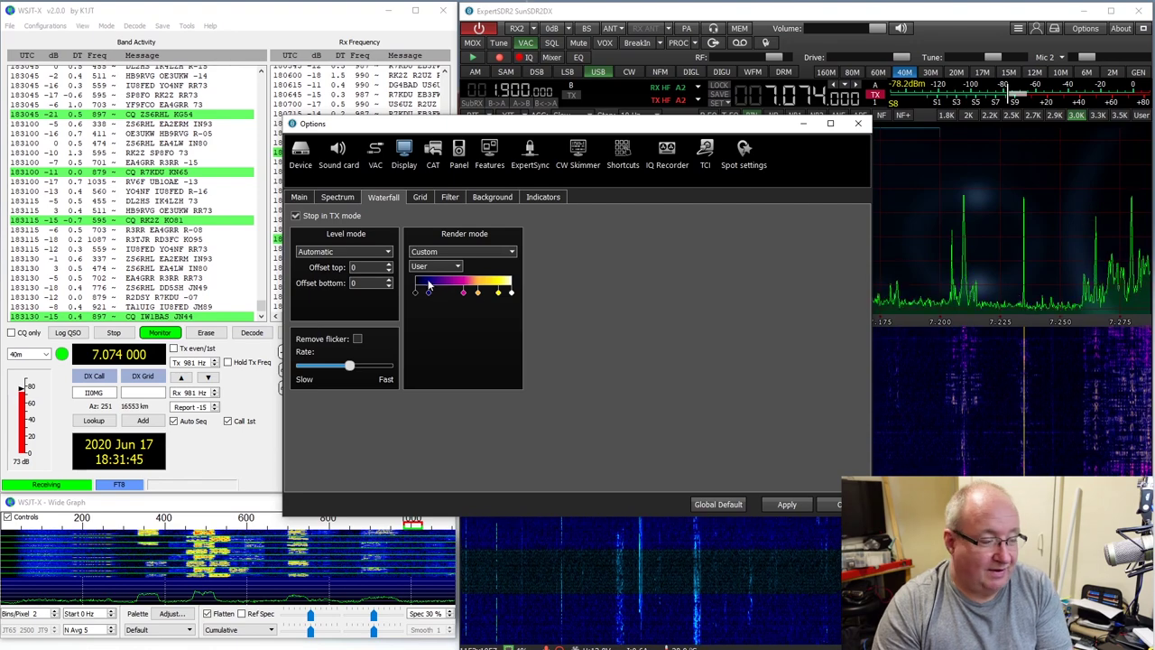
left_click(441, 267)
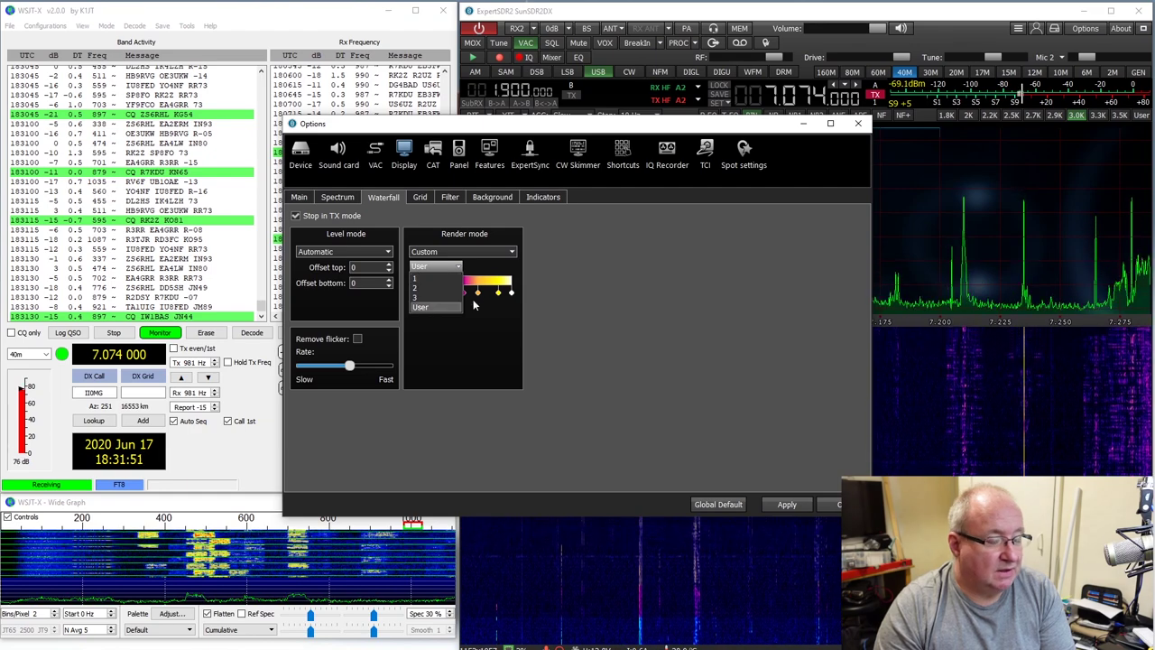
left_click(498, 331)
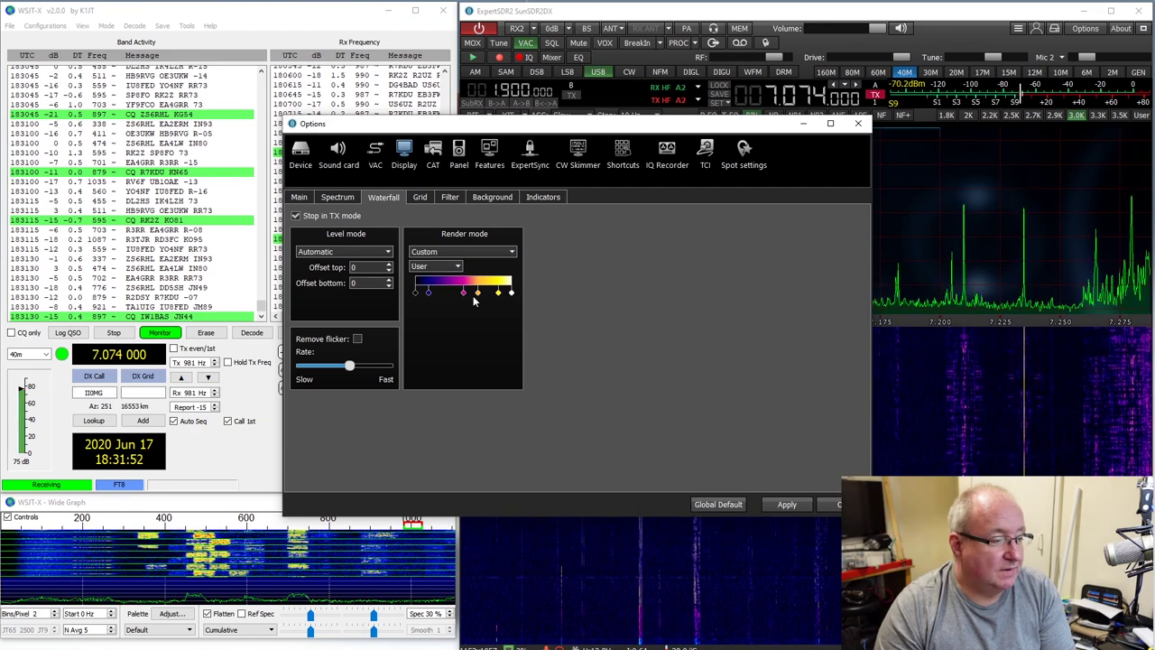
Toggle the waterfall's flicker removal on and off, and slow its rate slightly to about the middle of the range
left_click(357, 339)
left_click(357, 340)
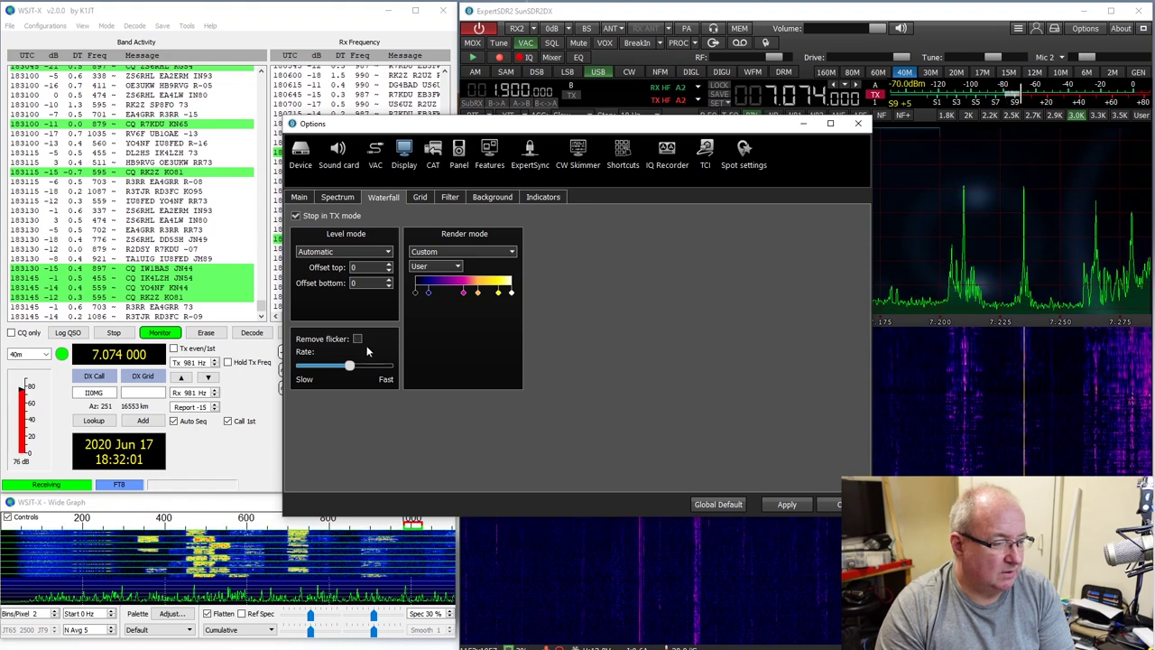
left_click_drag(356, 367, 372, 370)
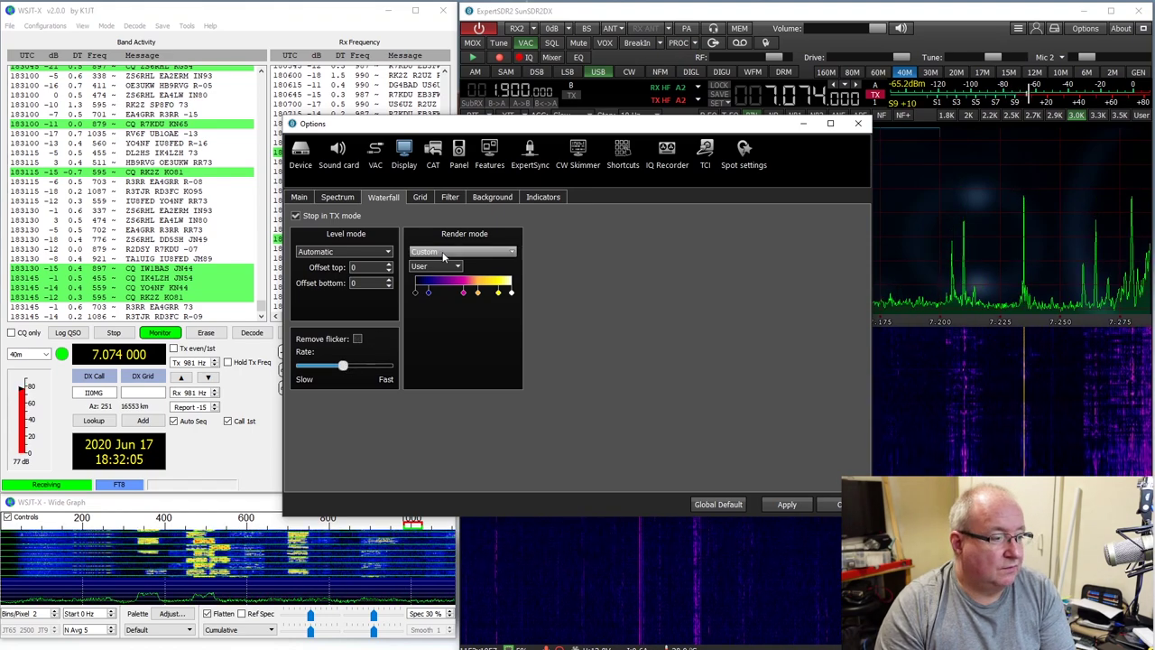
Color the spectrum grid orange #ffaa00 and set its transparency slider slightly below the middle
left_click(421, 197)
left_click_drag(374, 249, 417, 262)
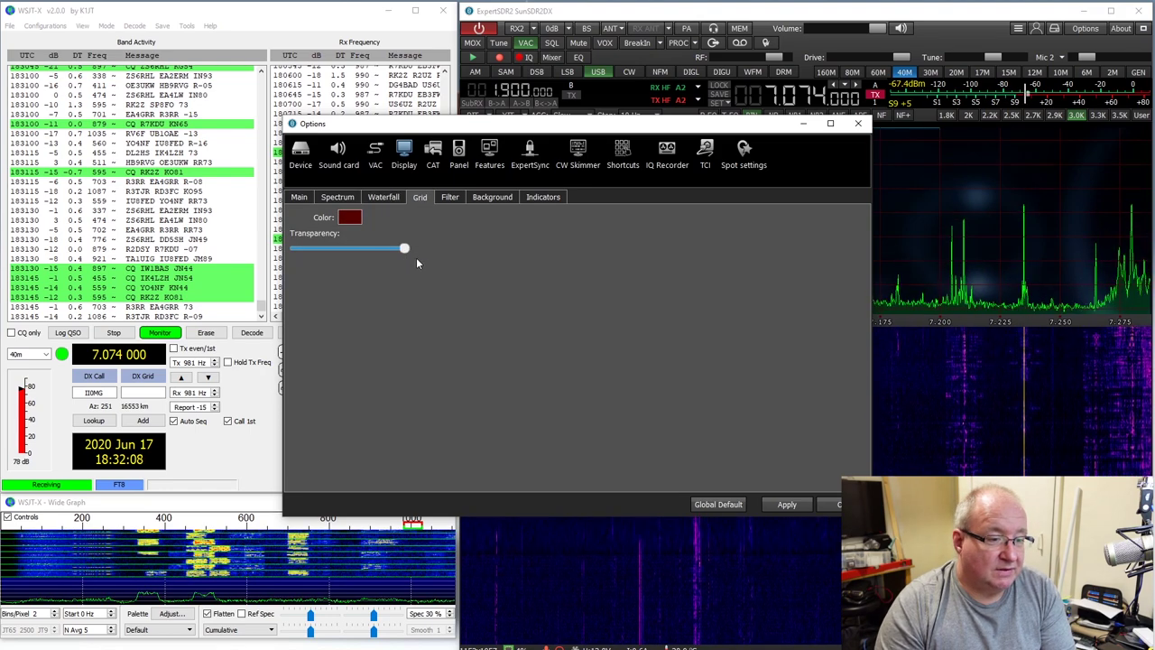
left_click(351, 218)
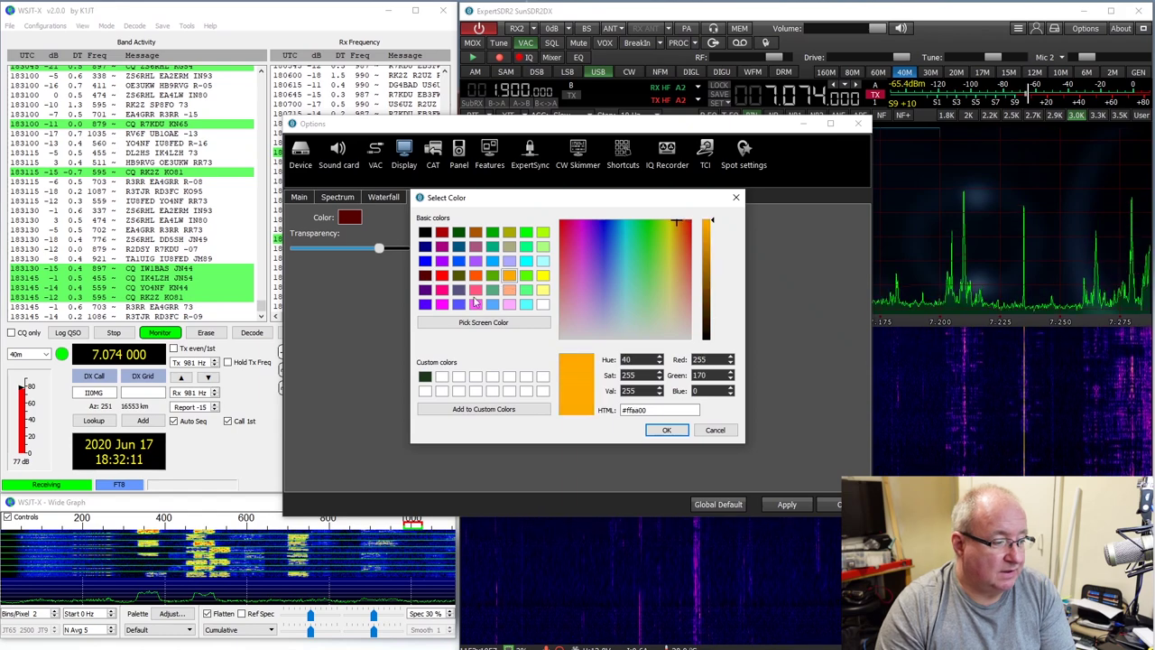
left_click(666, 430)
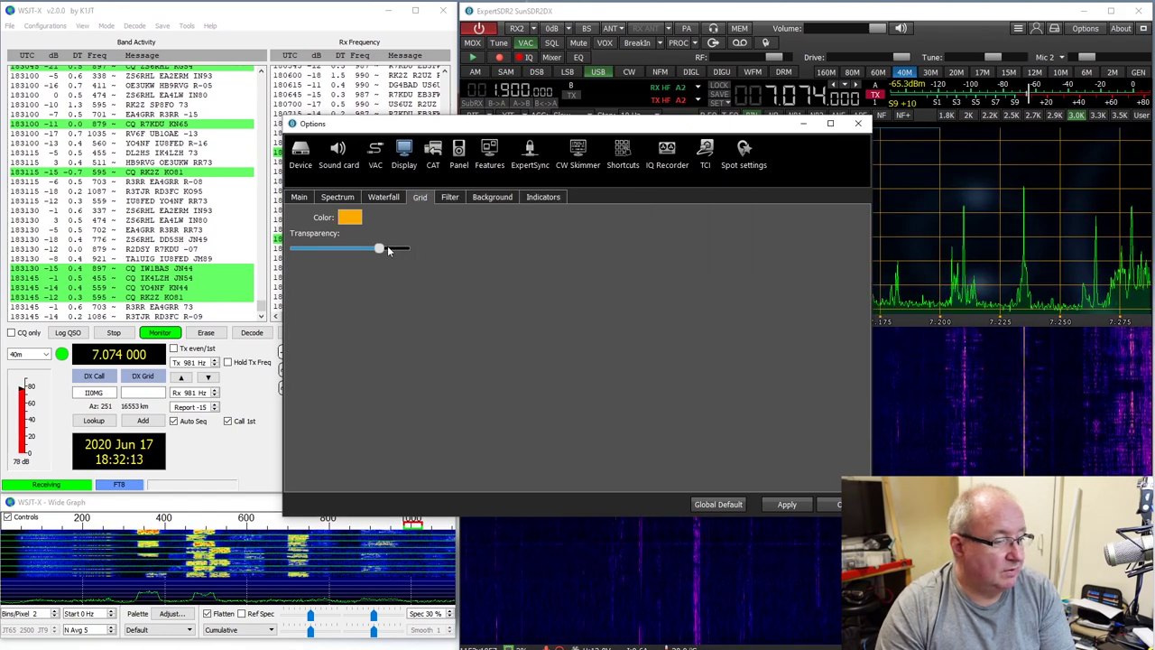
left_click_drag(385, 248, 350, 252)
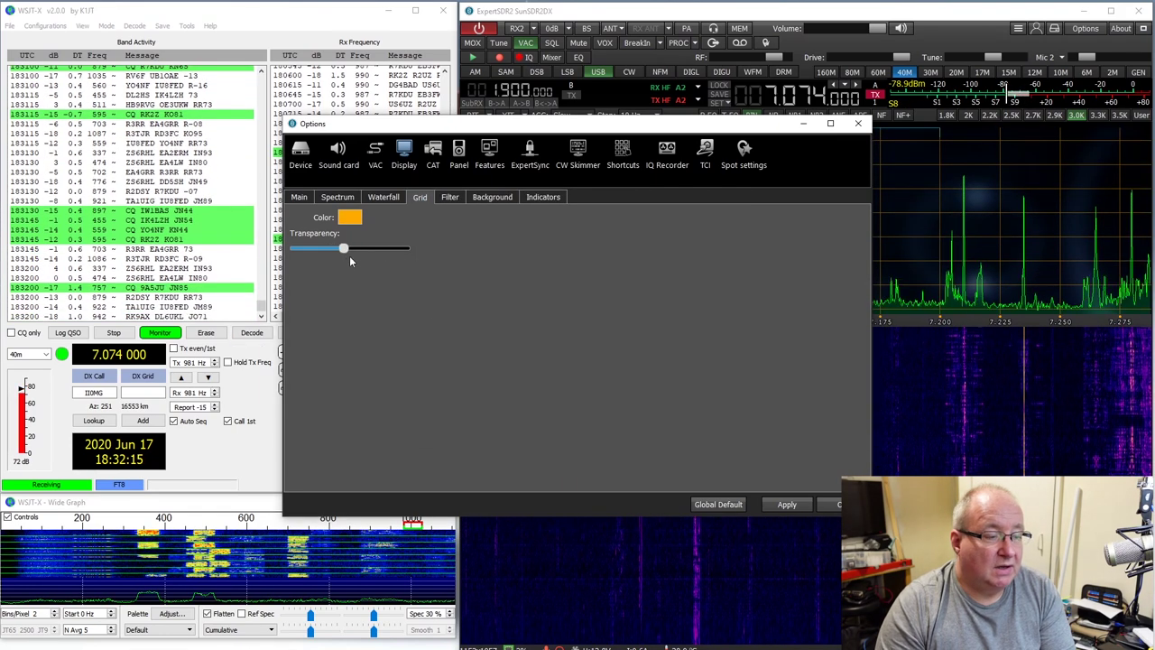
Look over the filter display settings and set the spectrum's background image to Forest
left_click(450, 198)
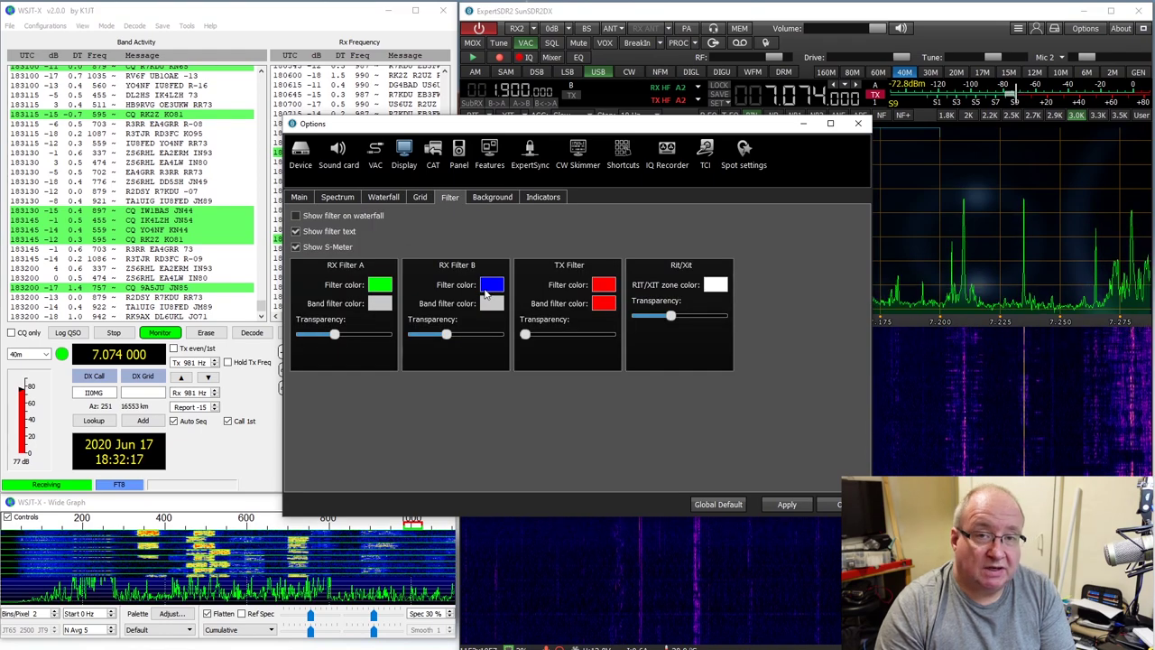
left_click(500, 198)
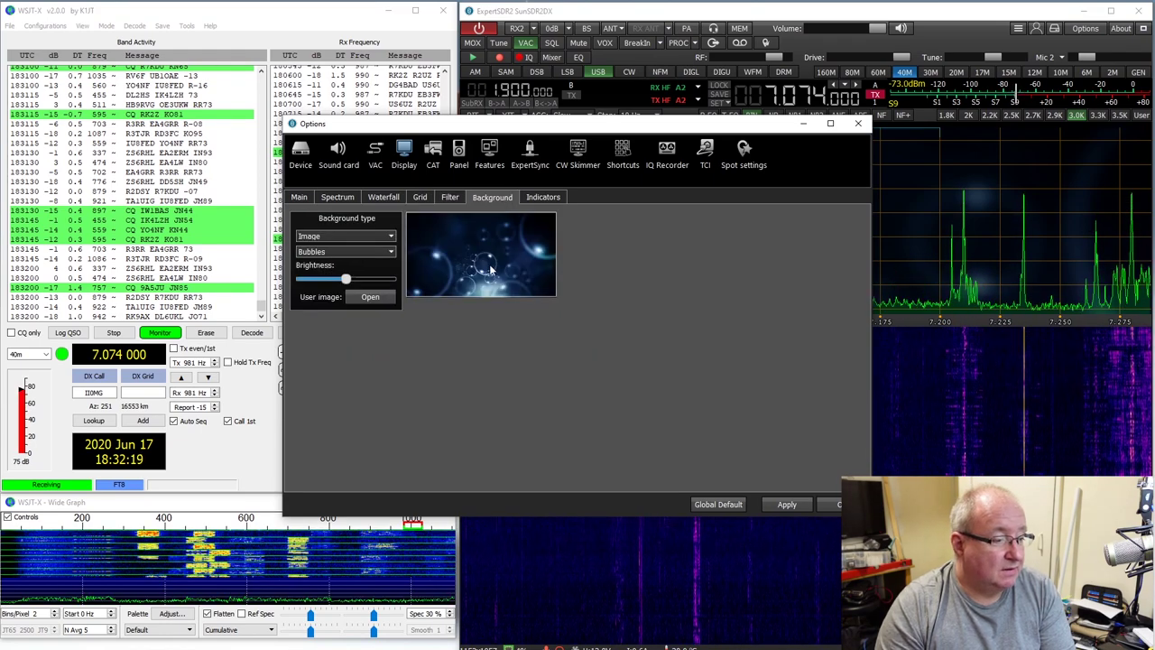
left_click(373, 252)
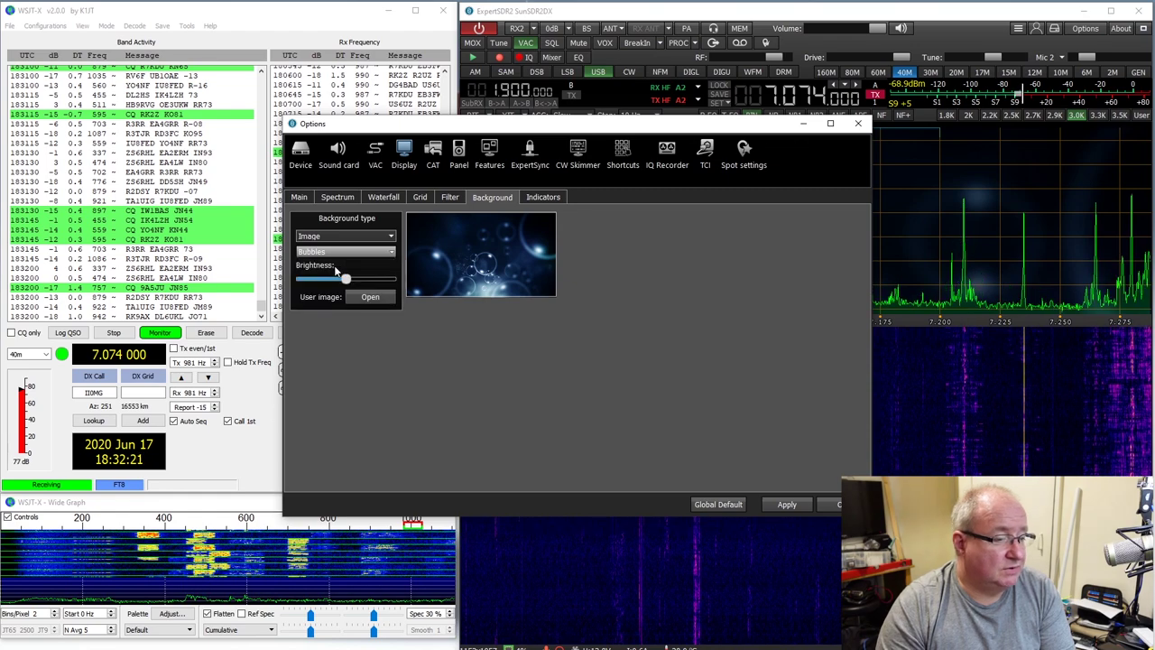
left_click(339, 267)
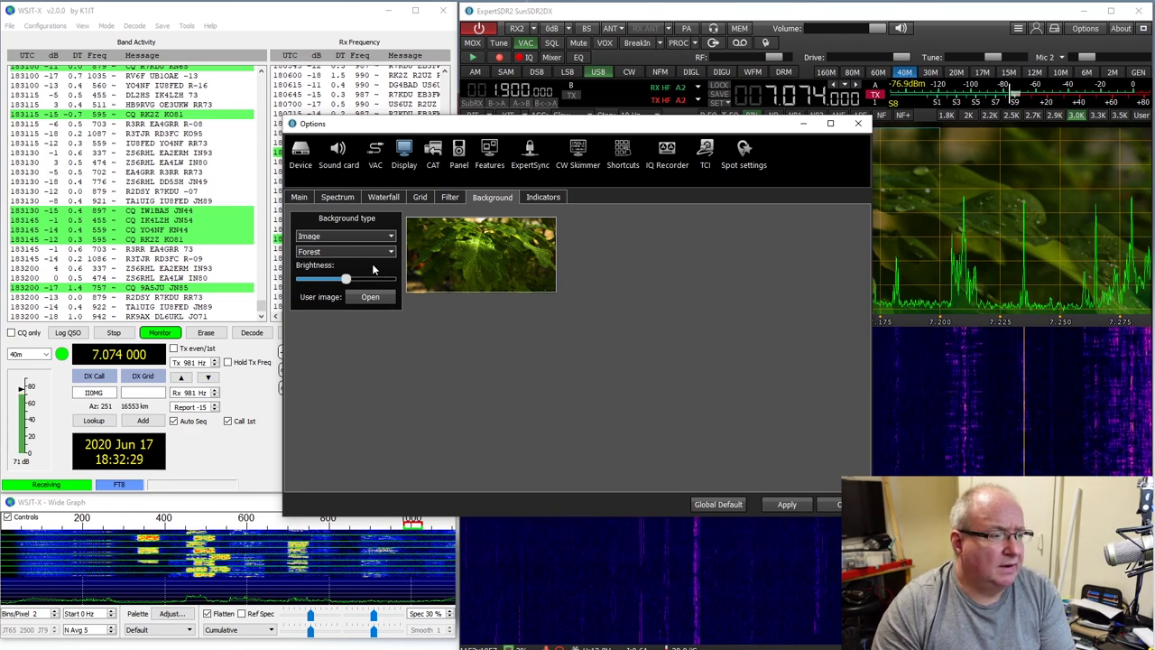
Check the power meter type and the RMS and Peak output power option in the indicator settings
left_click(541, 199)
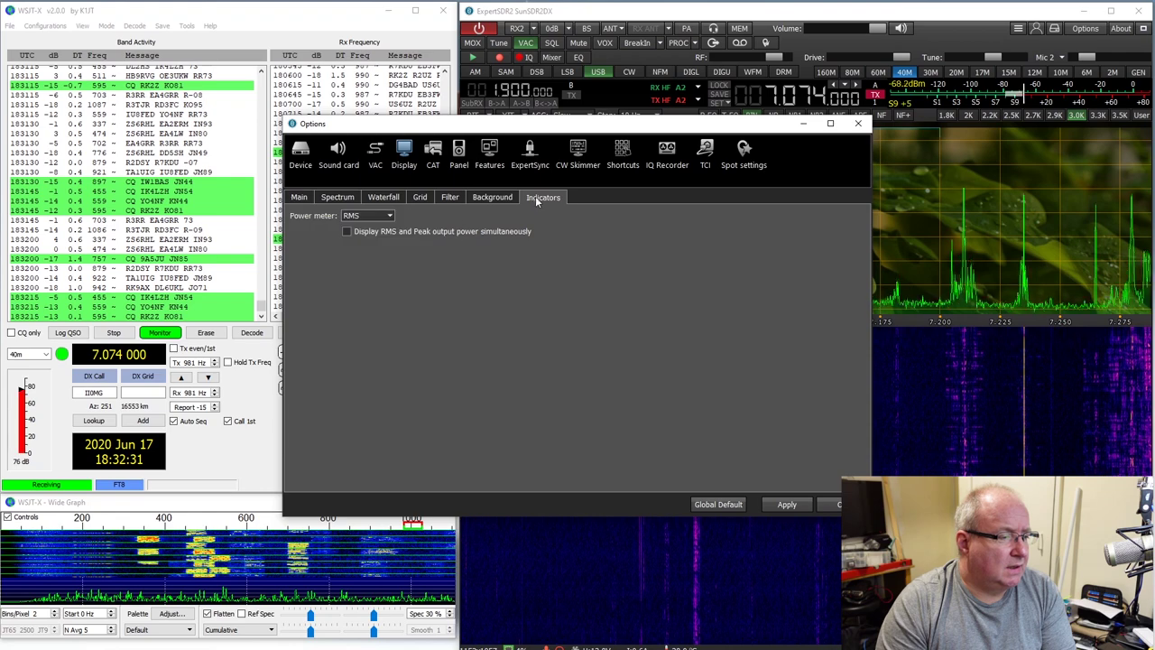
left_click(410, 263)
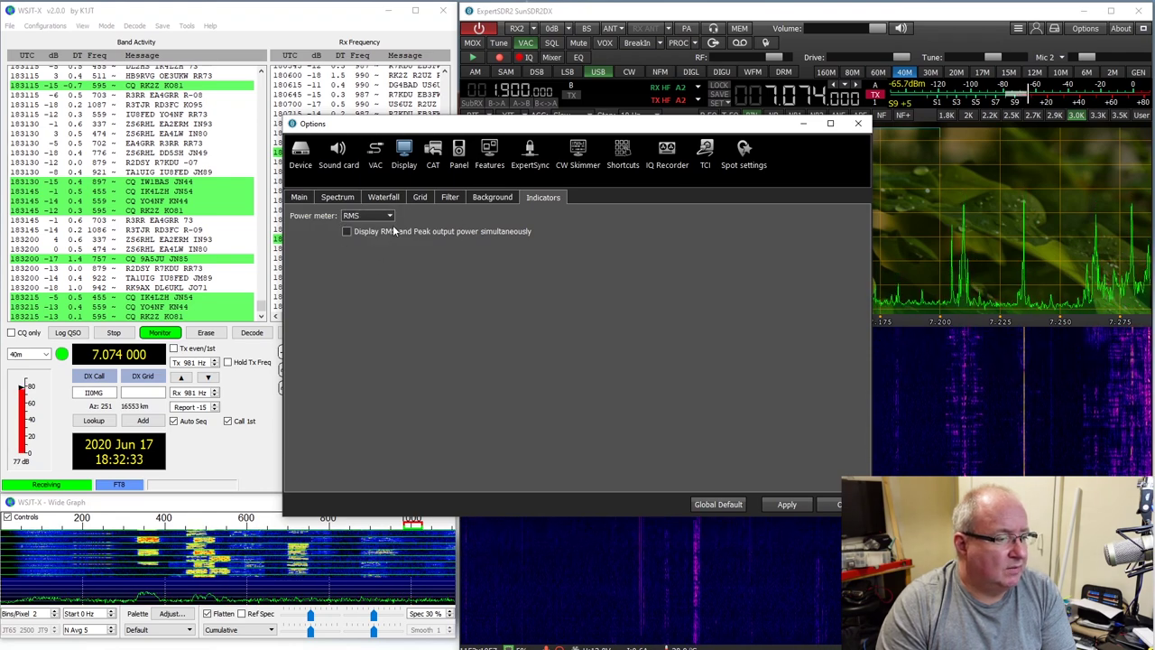
Look over the CAT, E-Coder panel, program launch, ExpertSync and CW Skimmer settings in the options
left_click(436, 155)
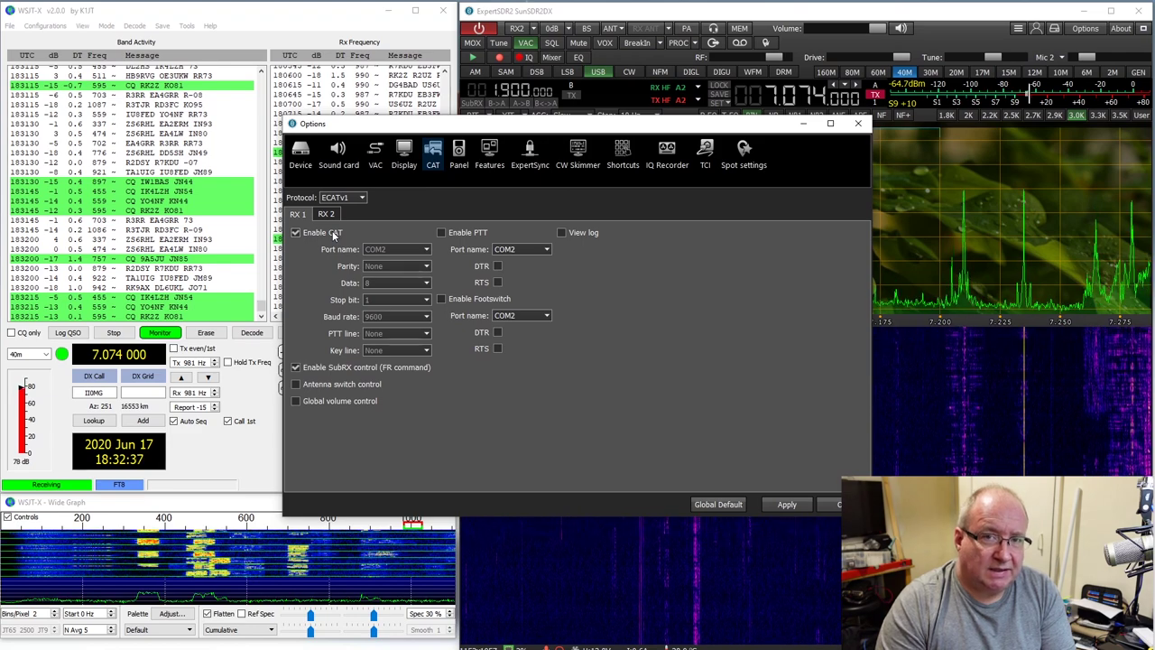
left_click(458, 155)
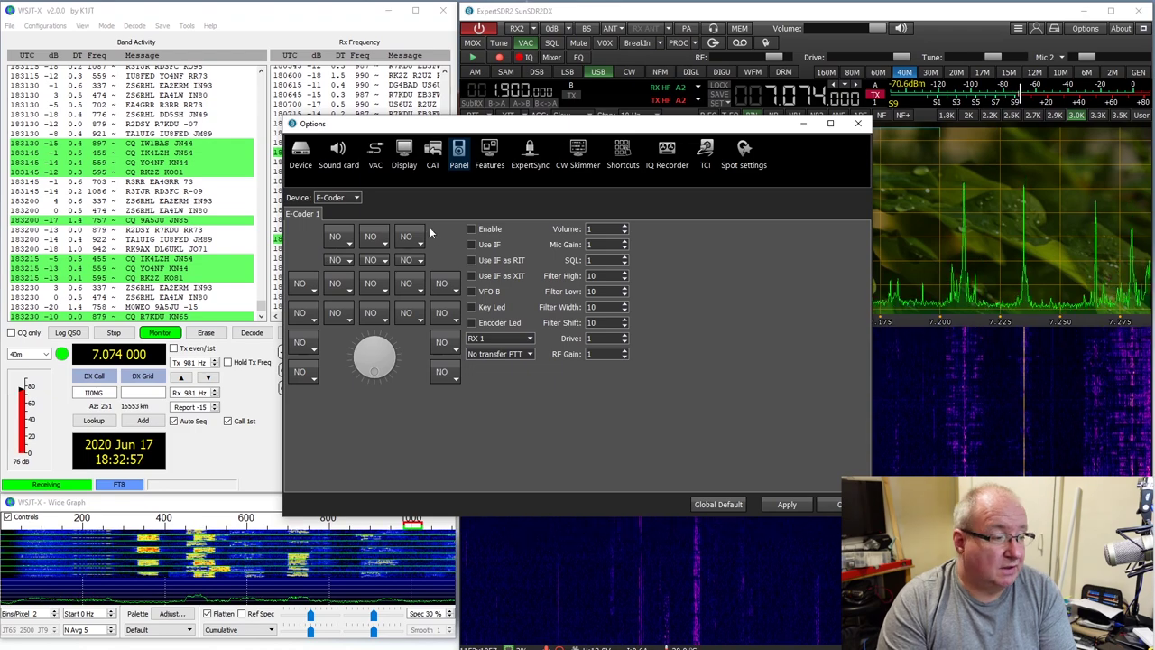
left_click(489, 155)
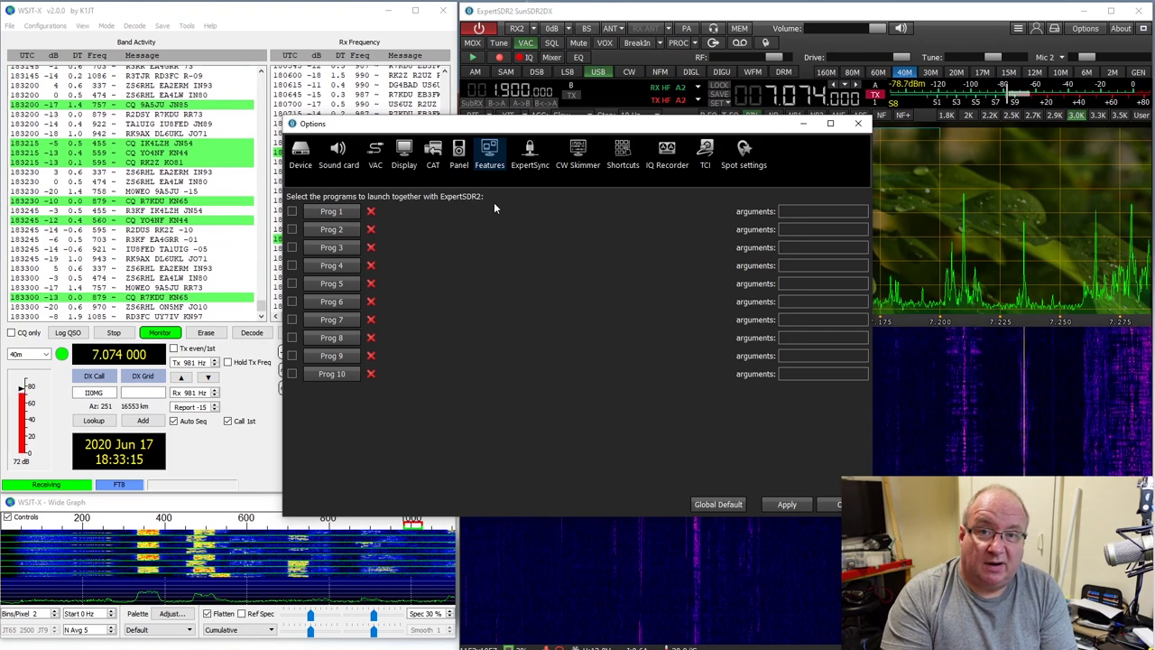
left_click(530, 152)
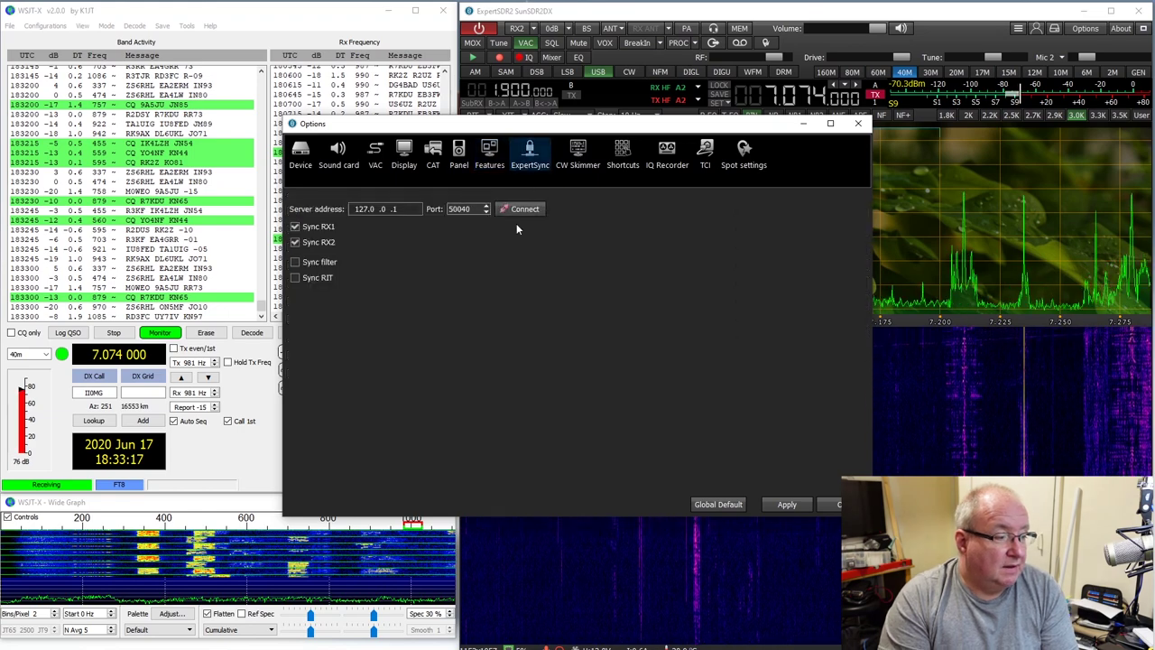
left_click(579, 155)
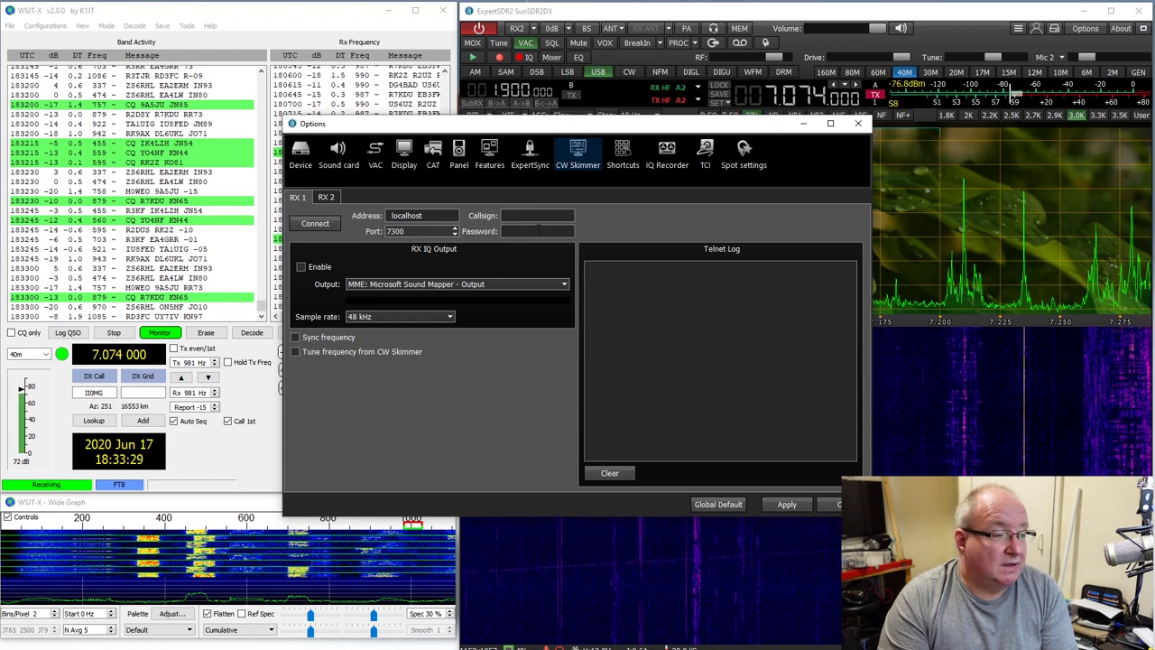
Review the Shortcuts, IQ Recorder, TCI, Spot and Device settings, and close the options
left_click(623, 162)
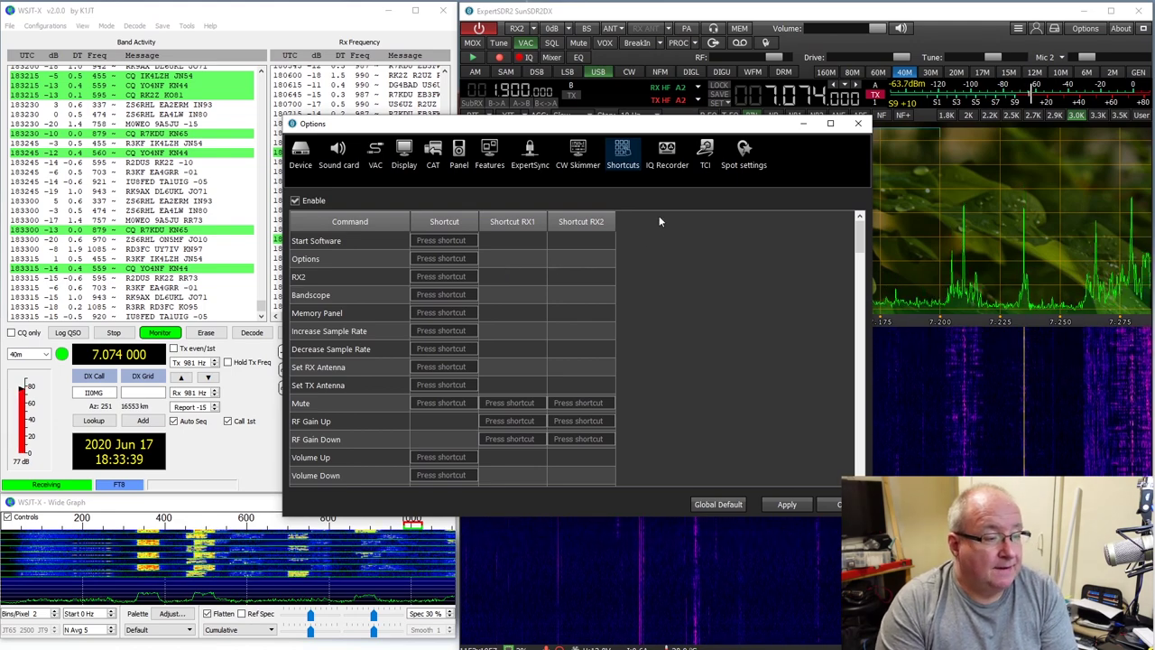
left_click(667, 153)
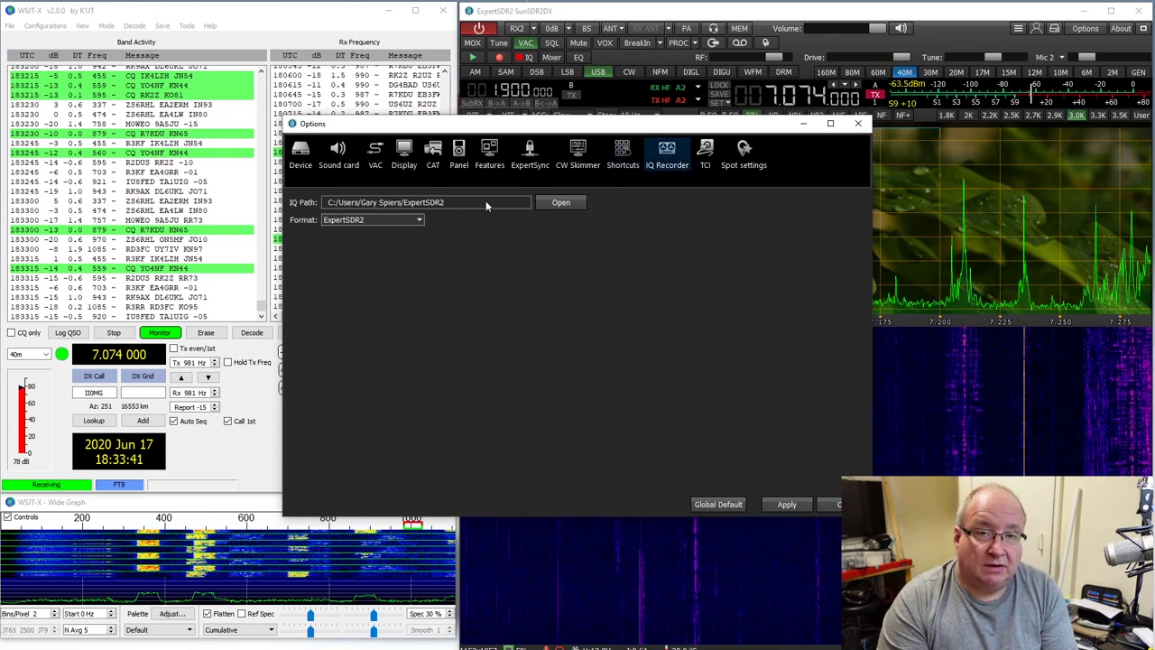
left_click(705, 155)
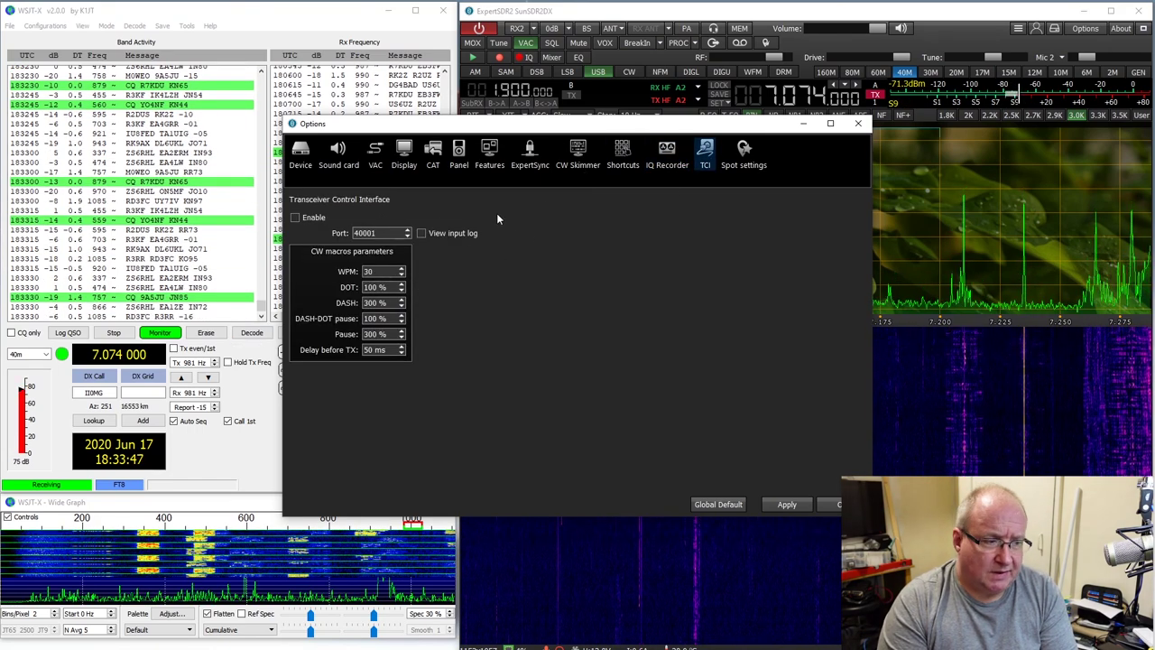
left_click(744, 155)
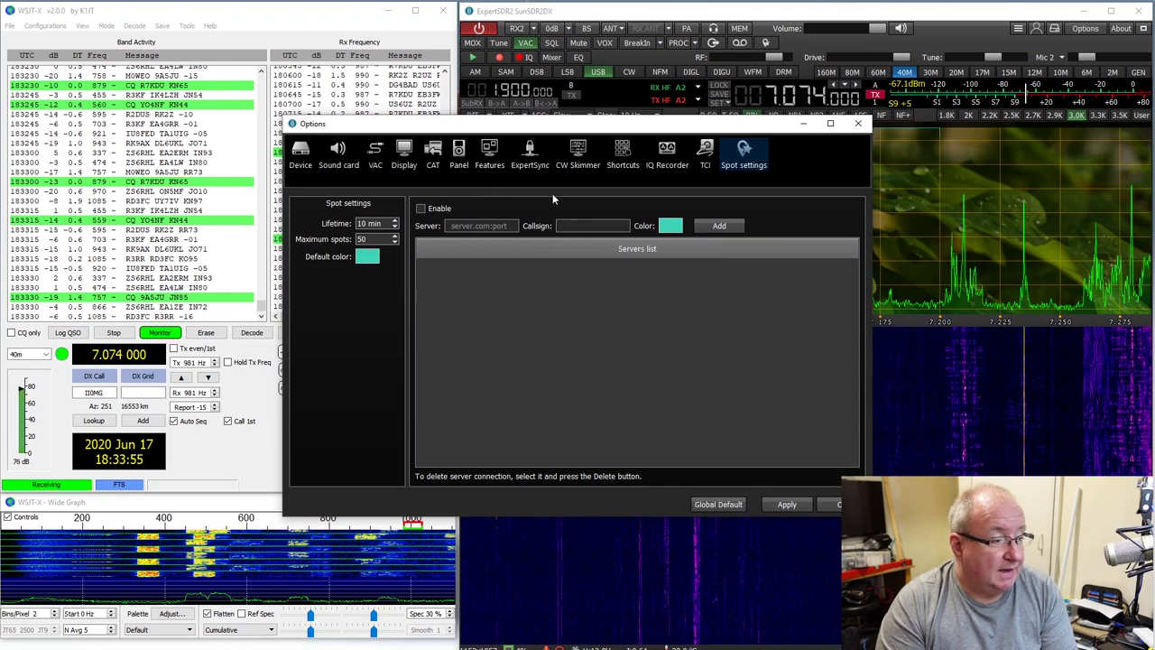
left_click(295, 160)
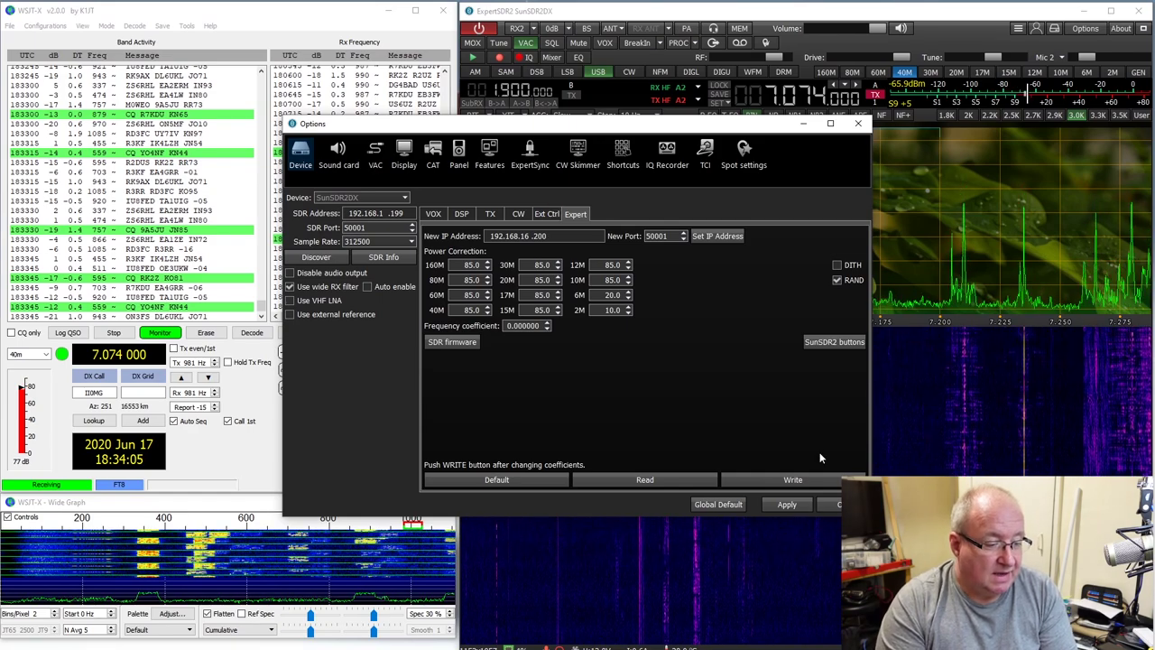
left_click(838, 503)
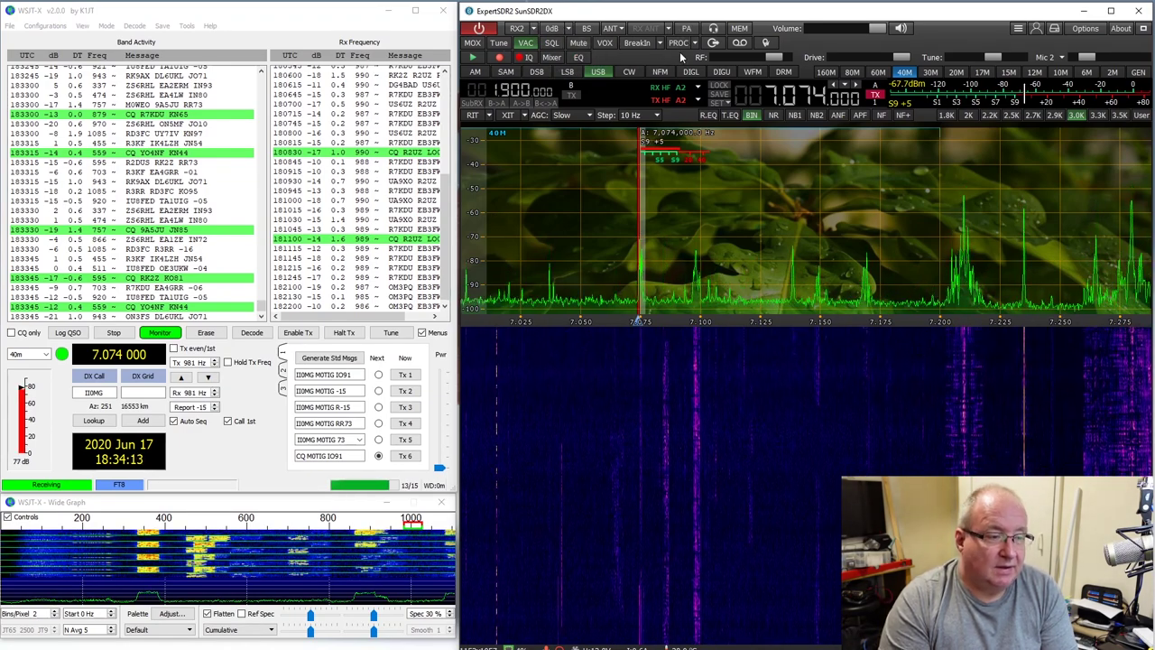
Lower the receiver's RF gain to about 68 dB
left_click(750, 58)
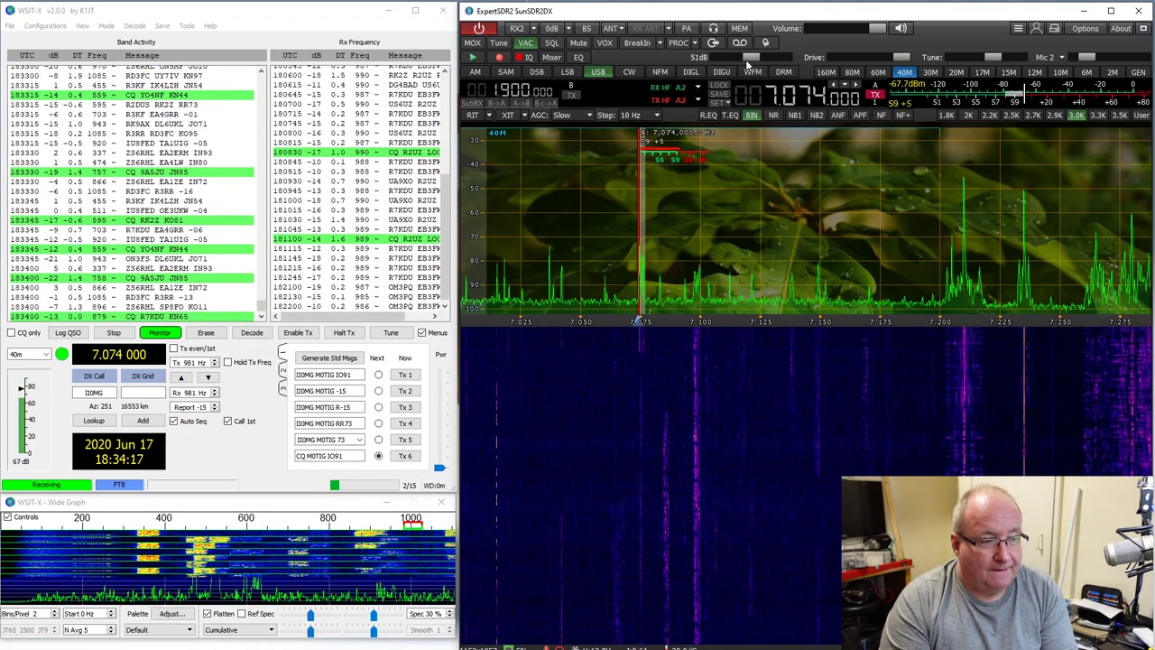
left_click_drag(750, 60, 762, 59)
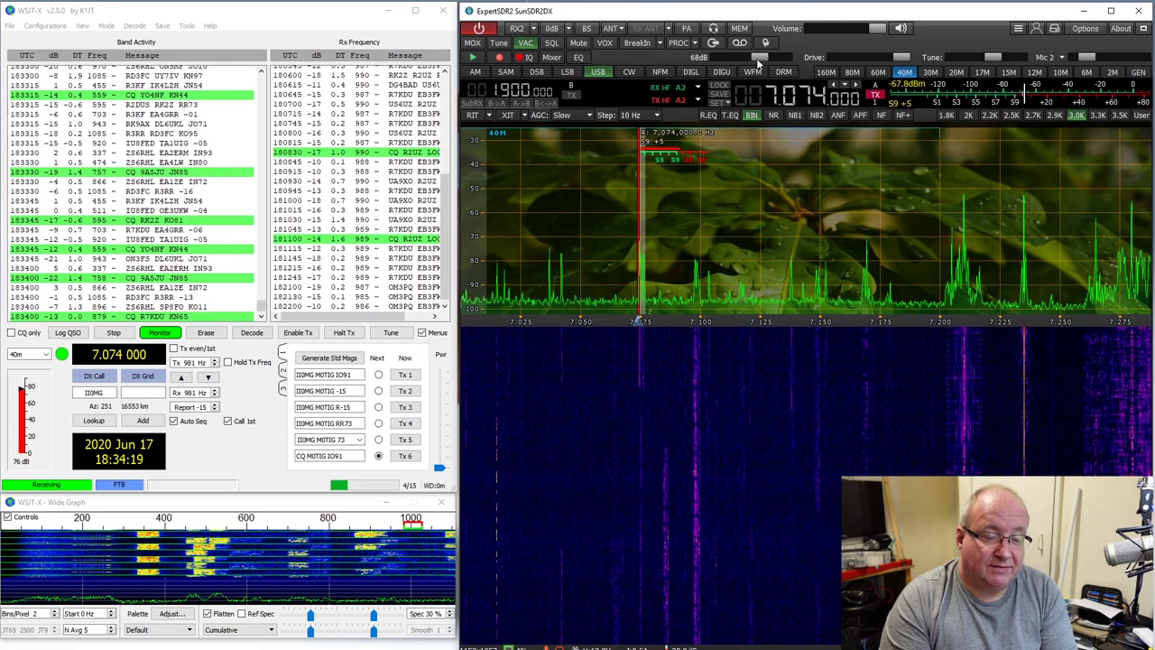
Reduce the transmit drive level to about two thirds and set the tune power to 28%
left_click(871, 58)
mouse_move(868, 63)
left_mouse_down()
mouse_move(852, 63)
mouse_move(874, 63)
left_mouse_up()
mouse_move(990, 60)
left_click_drag(990, 60, 966, 61)
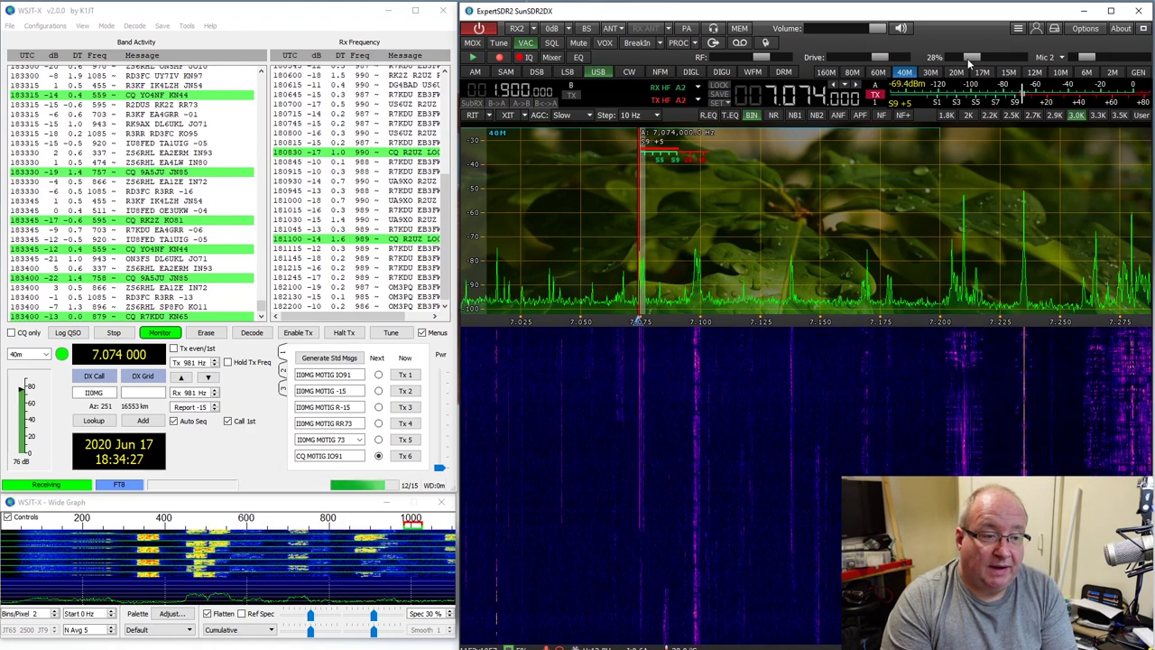
Check the microphone gain and the available microphone inputs, including the MIC AGC option
mouse_move(1118, 58)
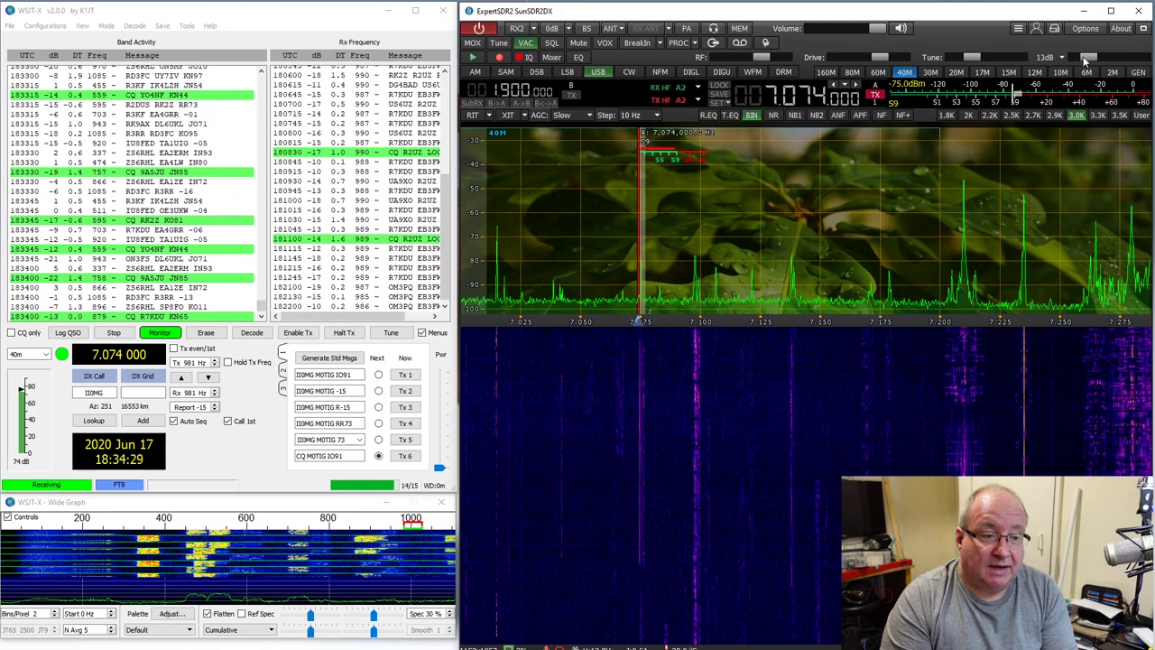
left_click(1052, 57)
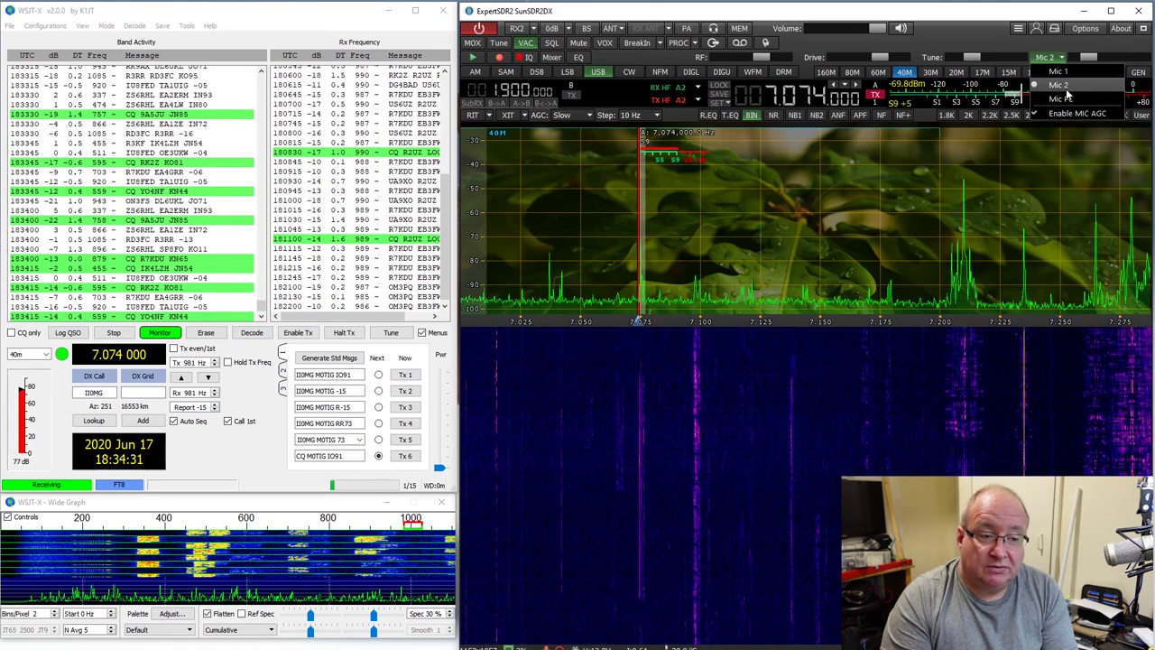